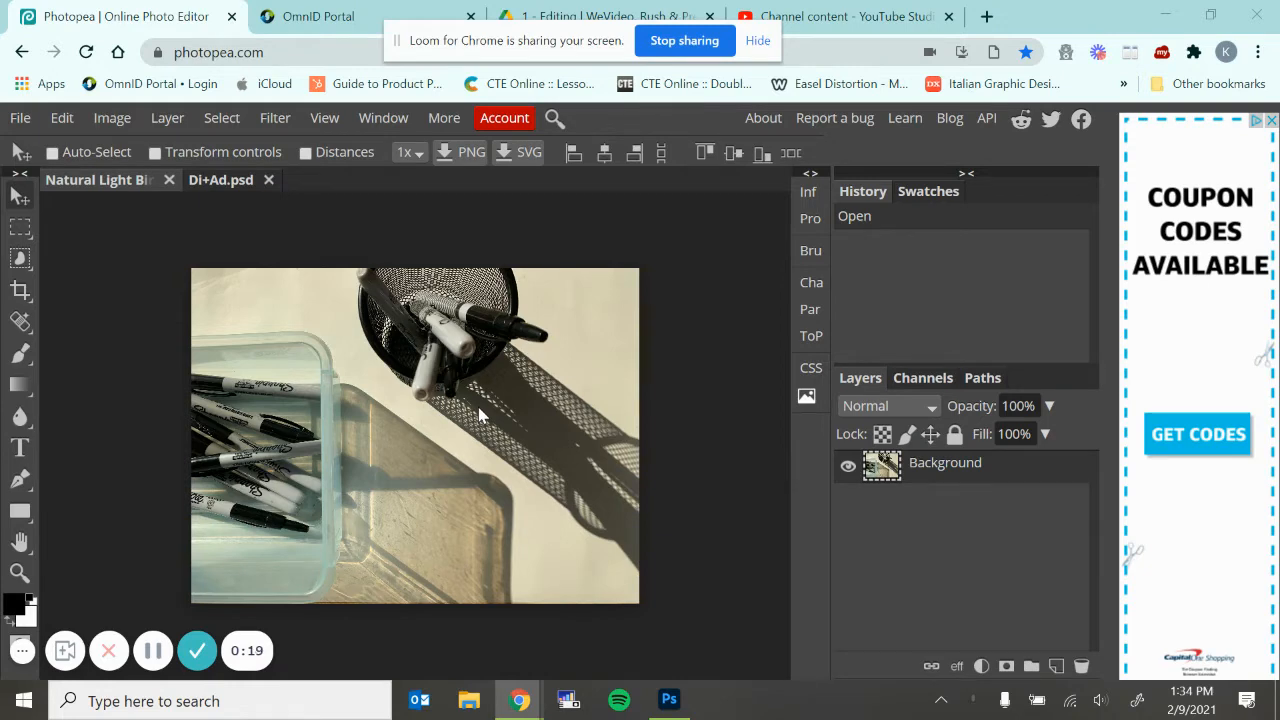
Place the sharpie-285949 logo image into the markers photo and move it over the pen cup's shadow
click(26, 120)
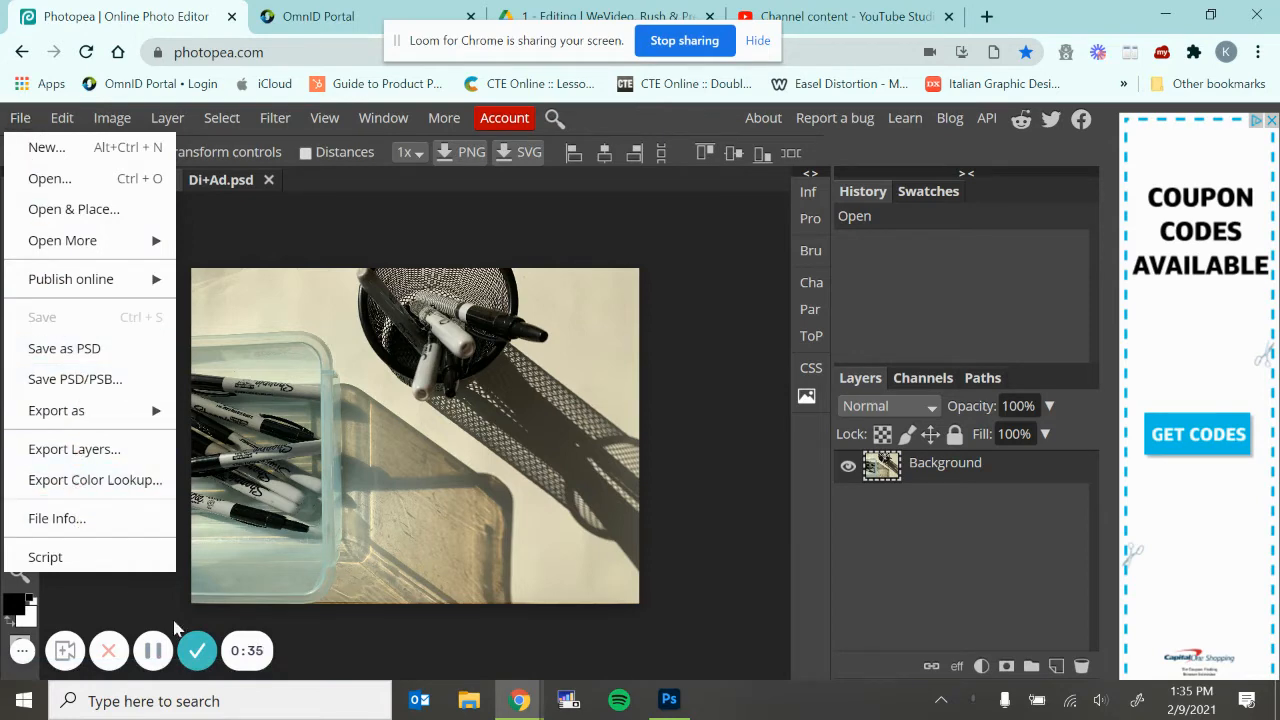
click(76, 214)
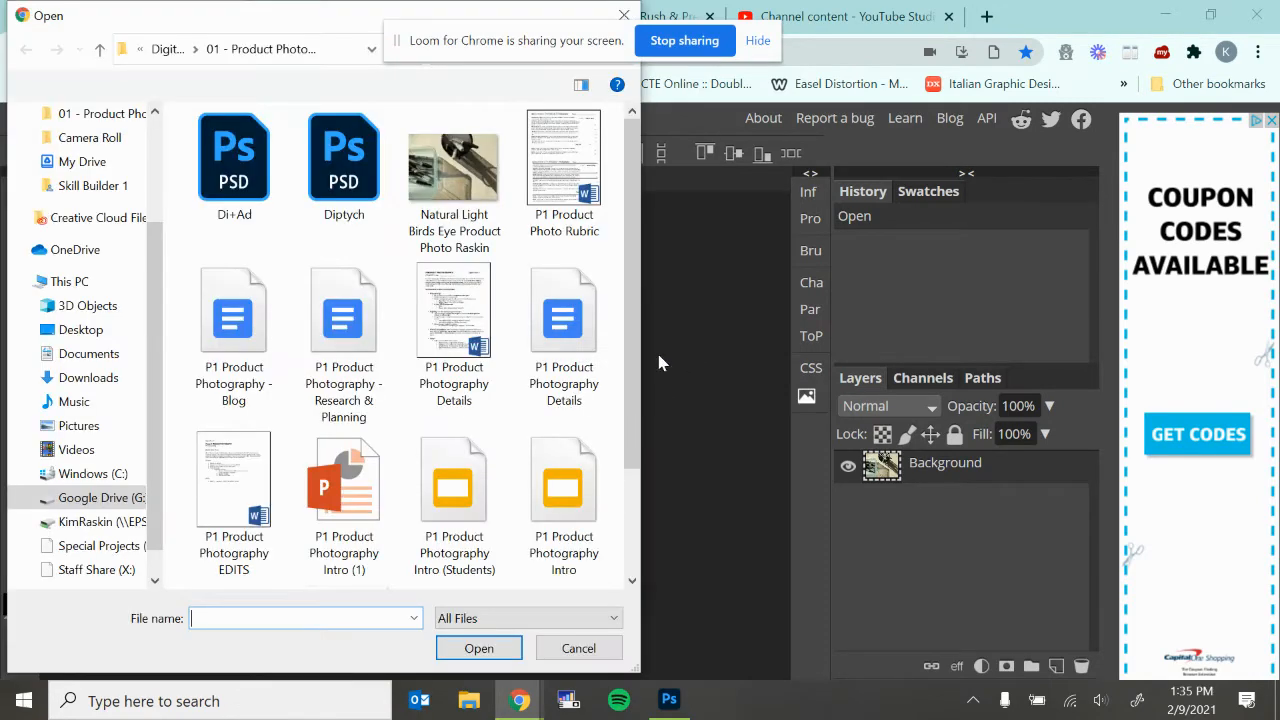
scroll(410, 452, down, 1)
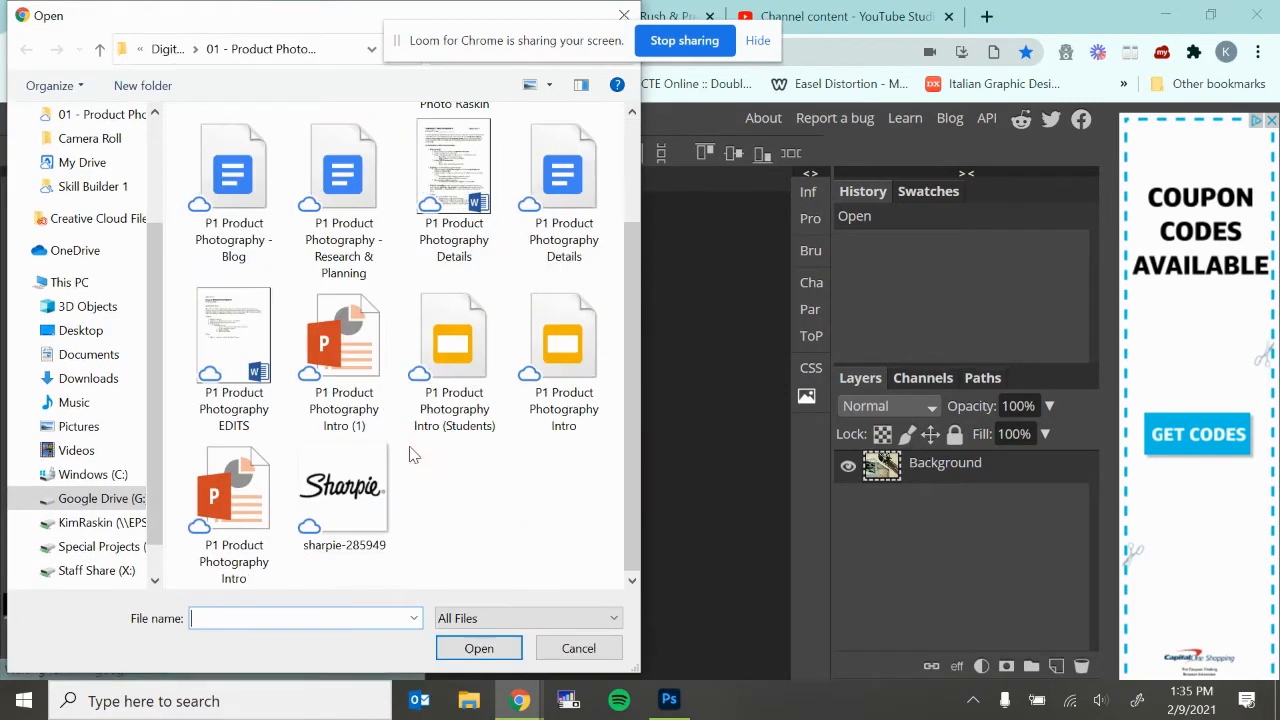
click(375, 481)
click(468, 650)
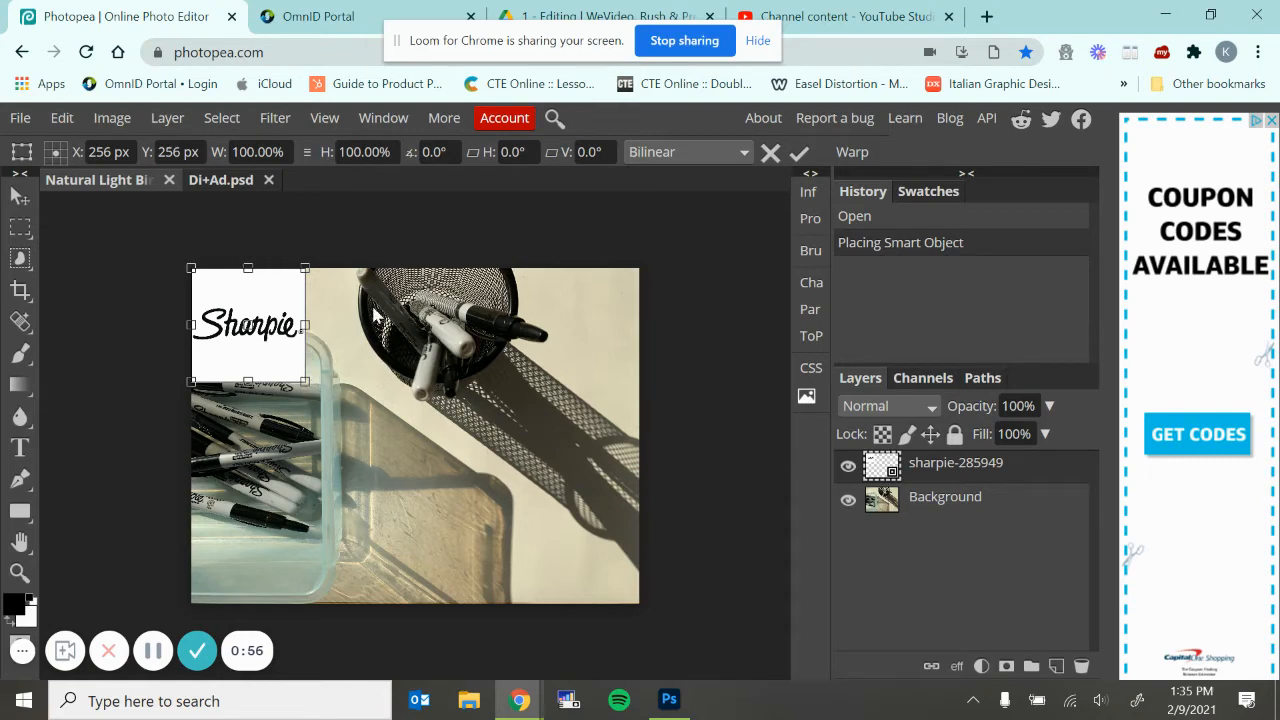
key(Return)
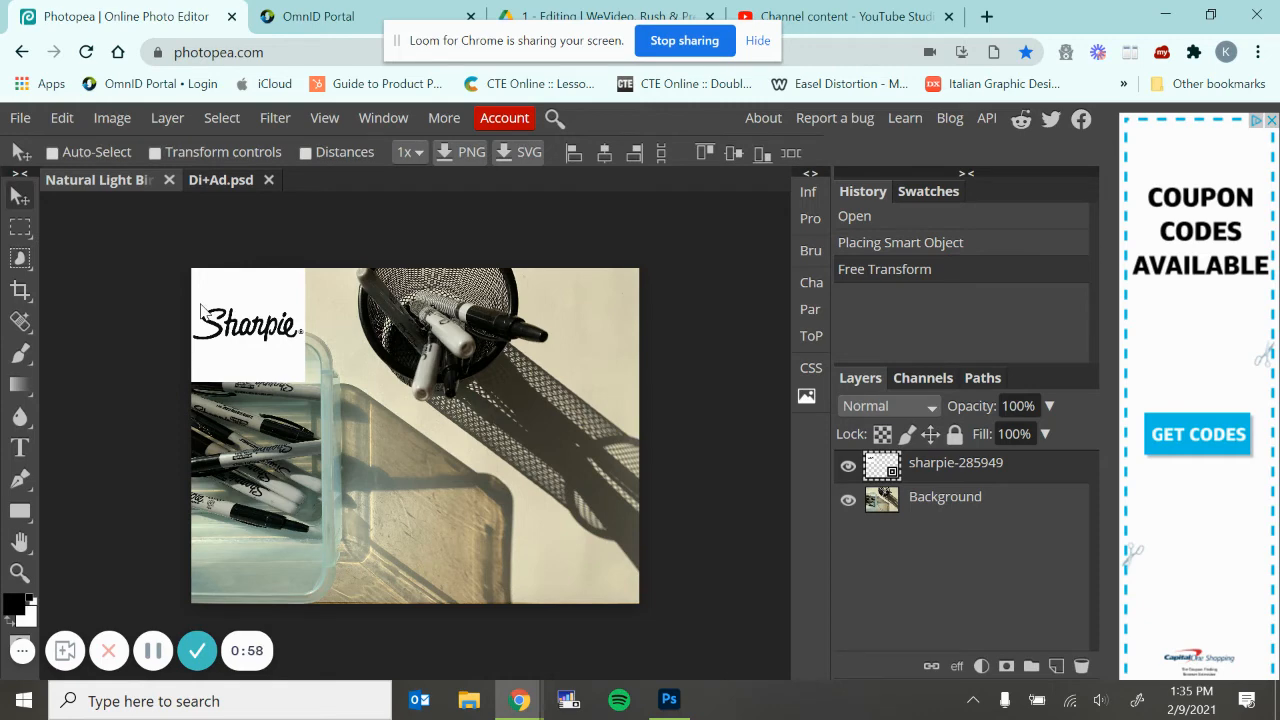
key(ctrl+plus)
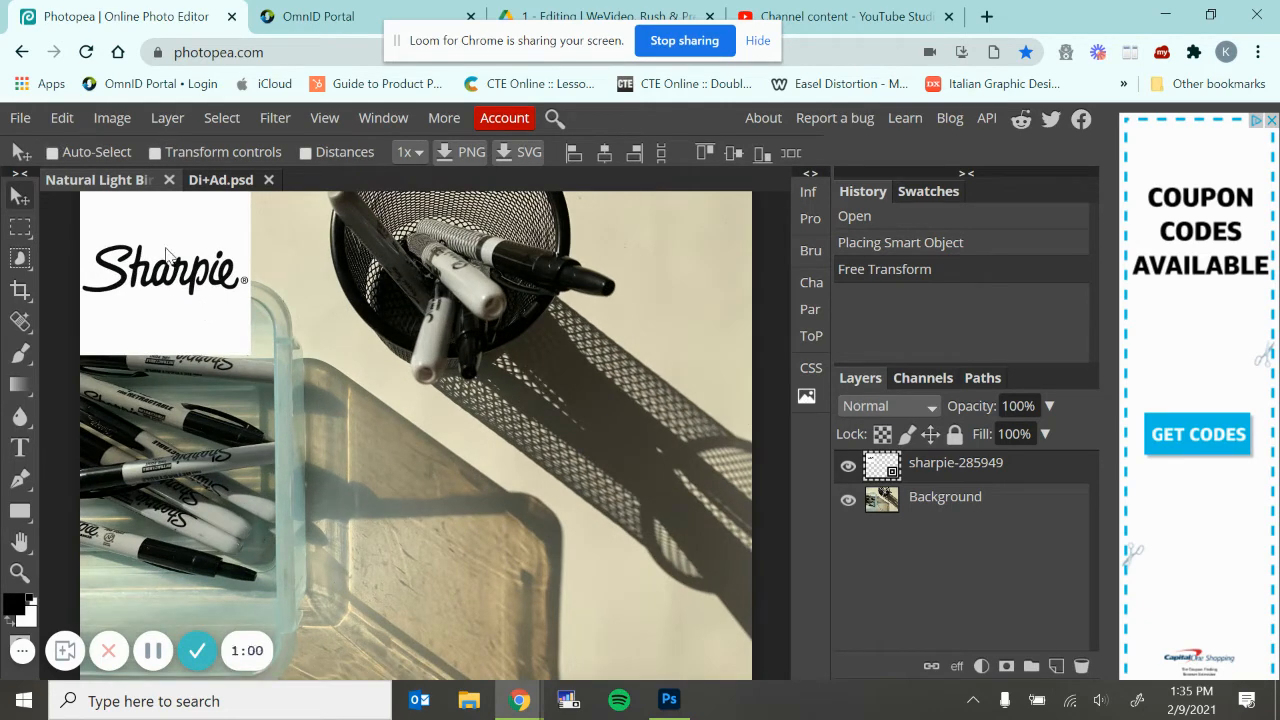
drag(232, 226, 655, 444)
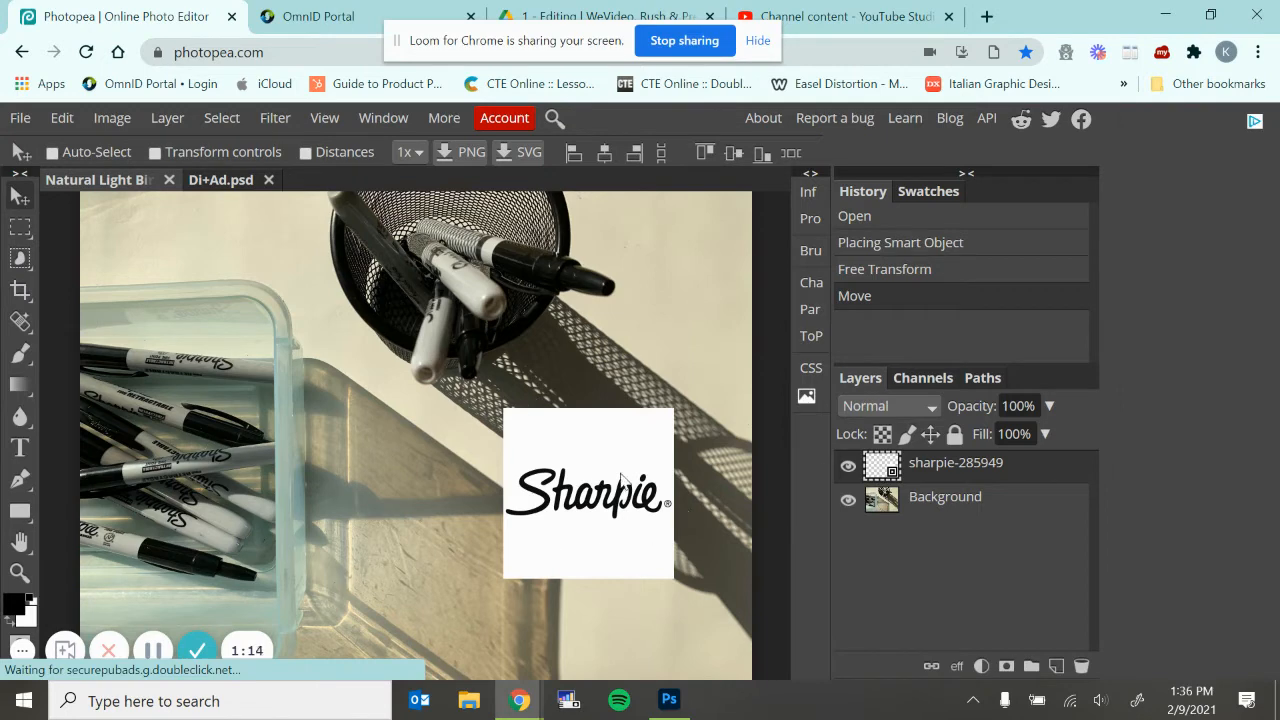
Select the logo's white background with the Magic Wand at tolerance 16, uniting the enclosed white areas inside the letters
click(20, 262)
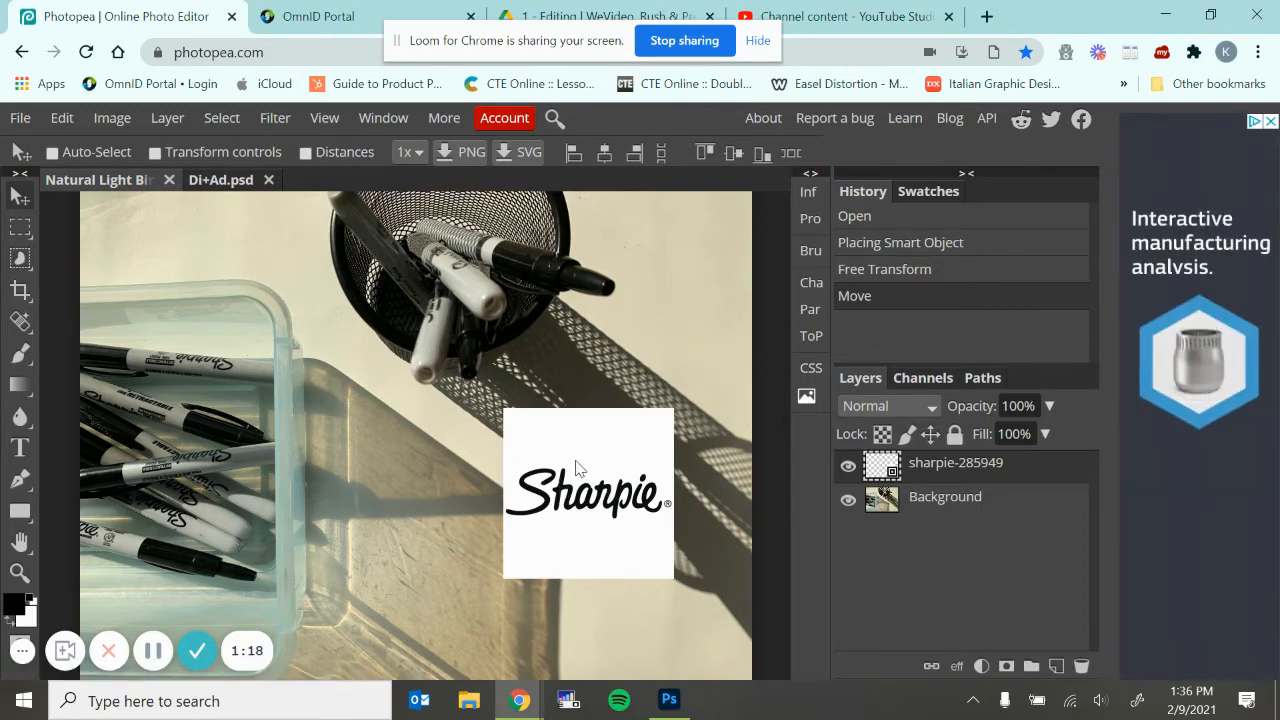
right_click(19, 261)
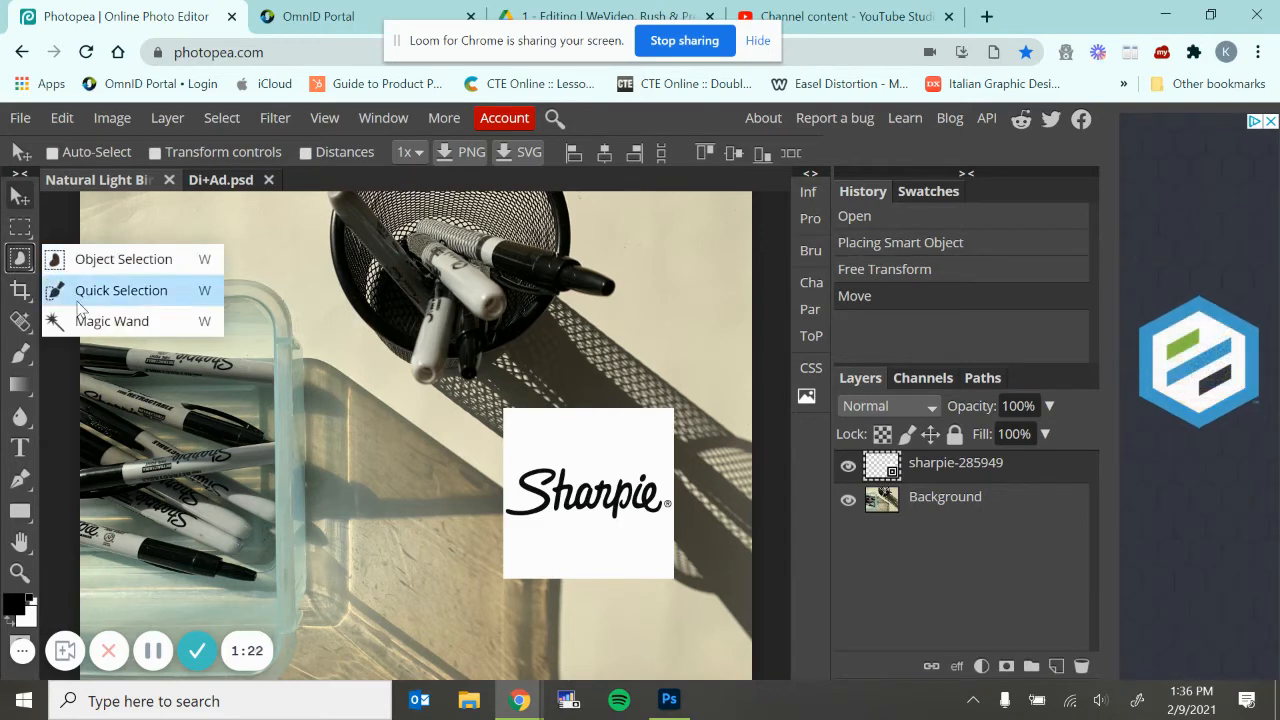
click(100, 321)
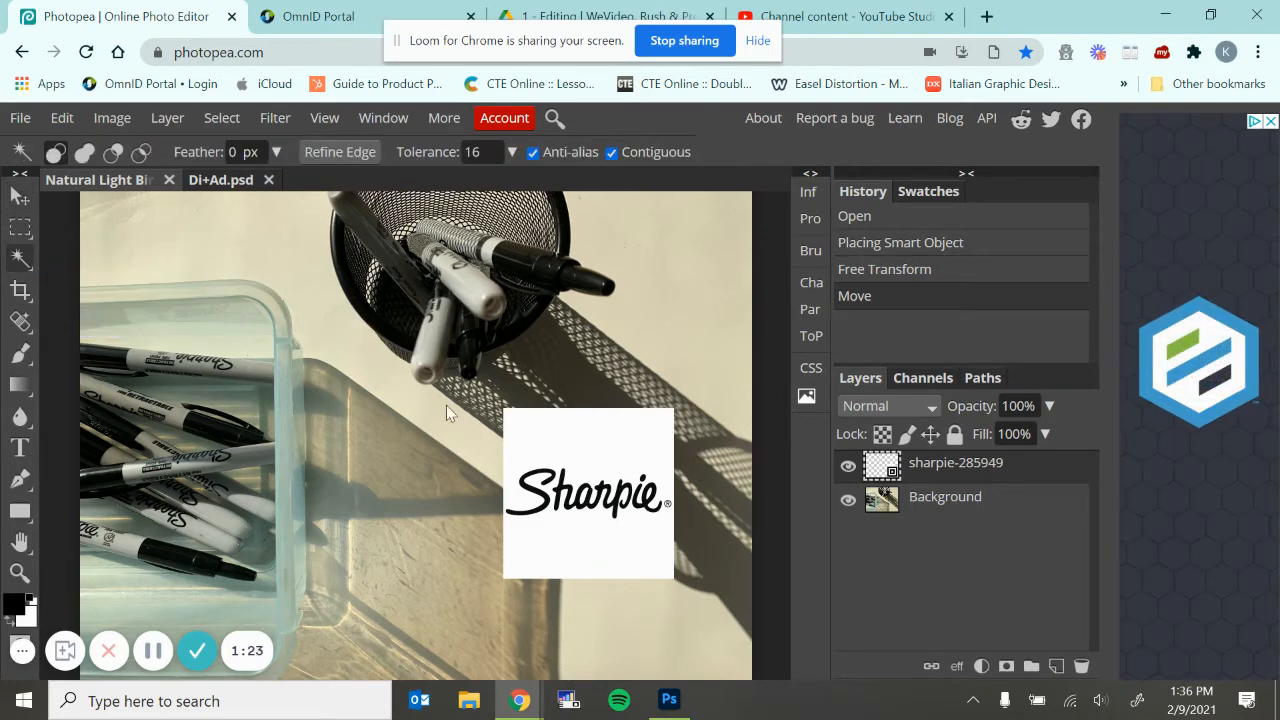
click(584, 445)
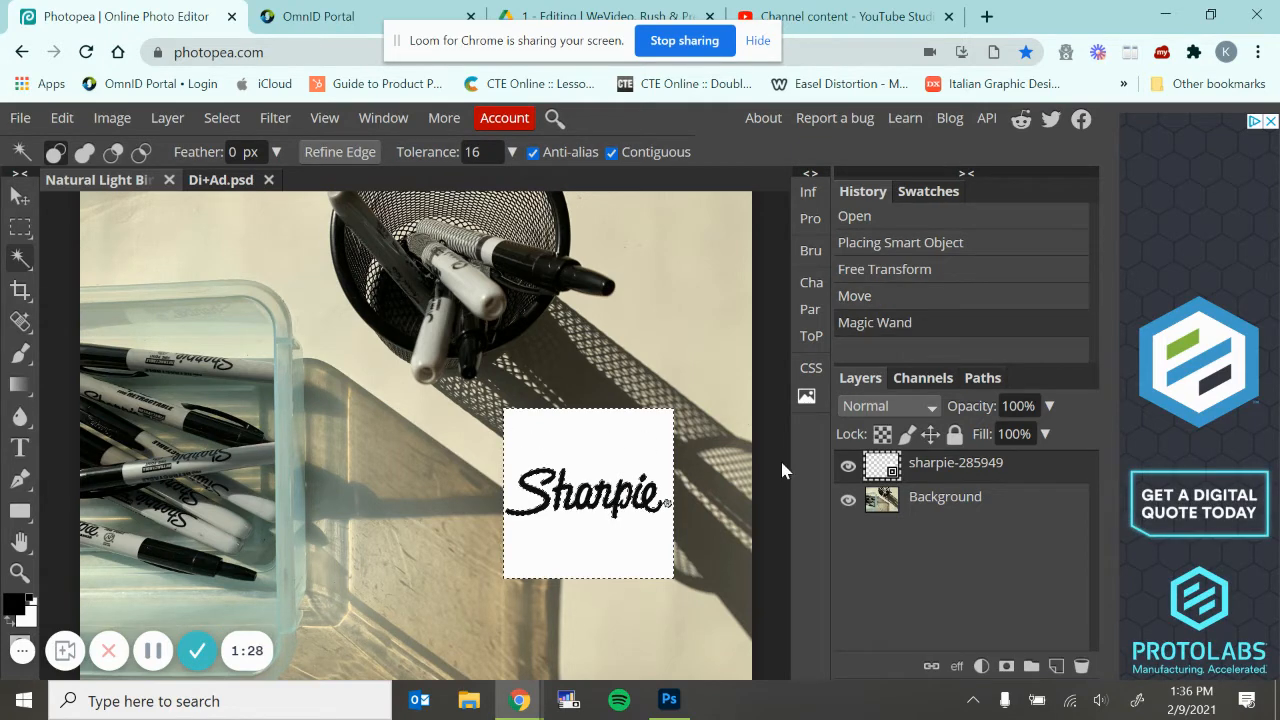
key(ctrl+plus)
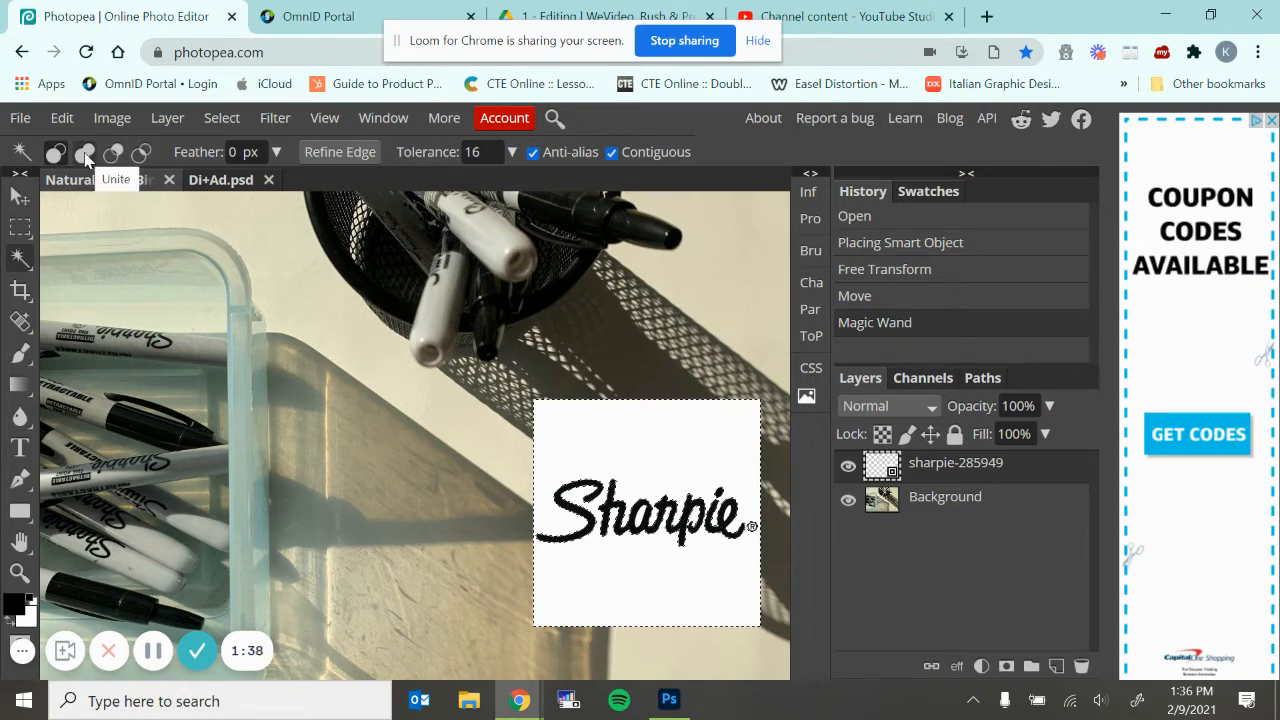
click(85, 153)
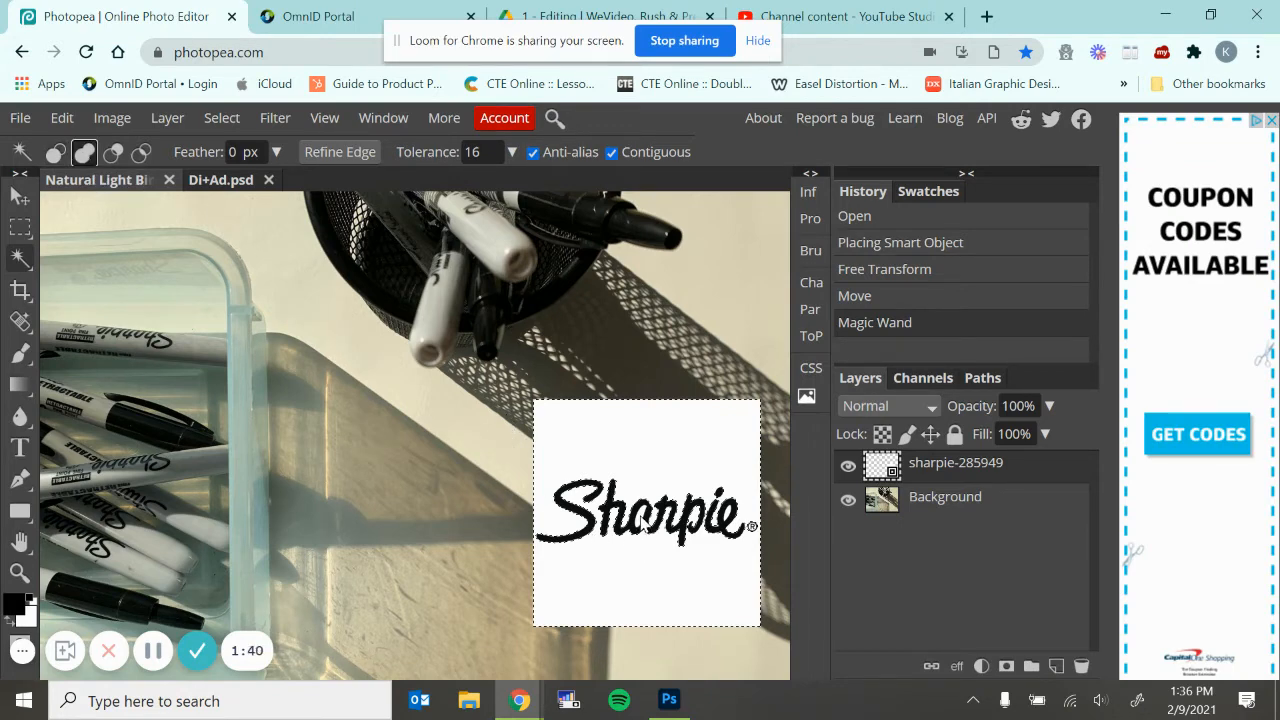
click(646, 521)
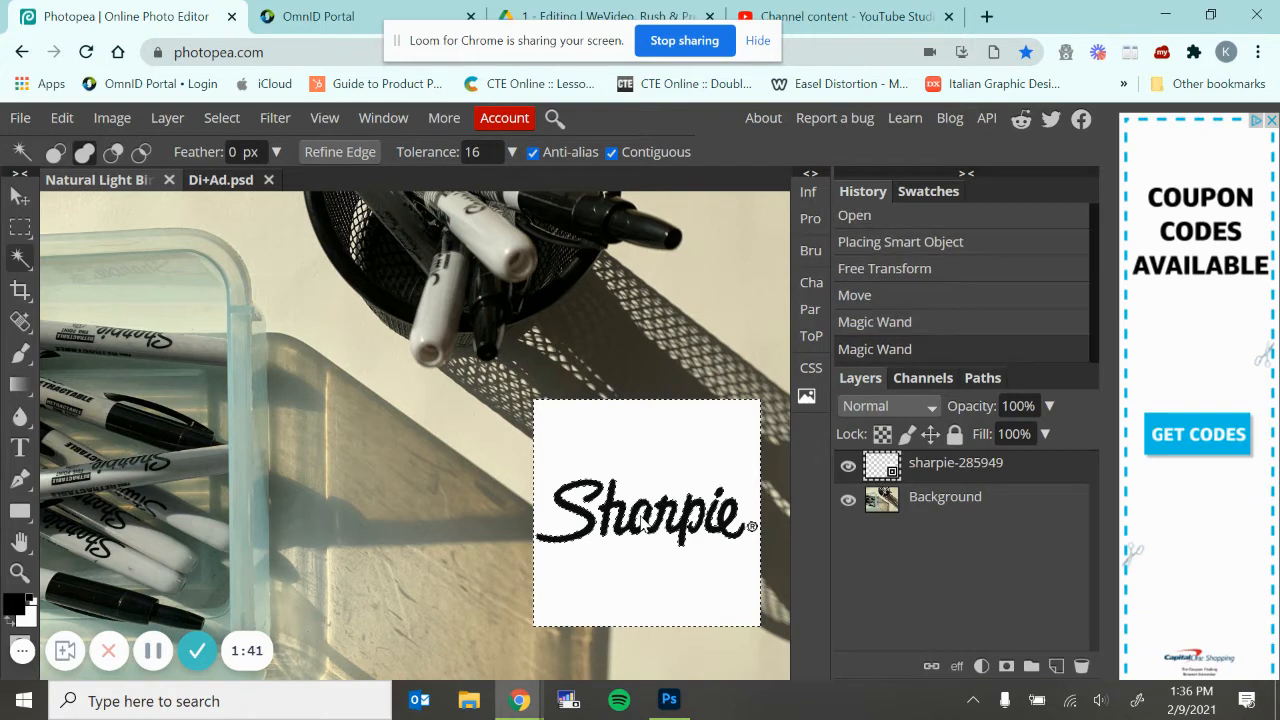
click(735, 522)
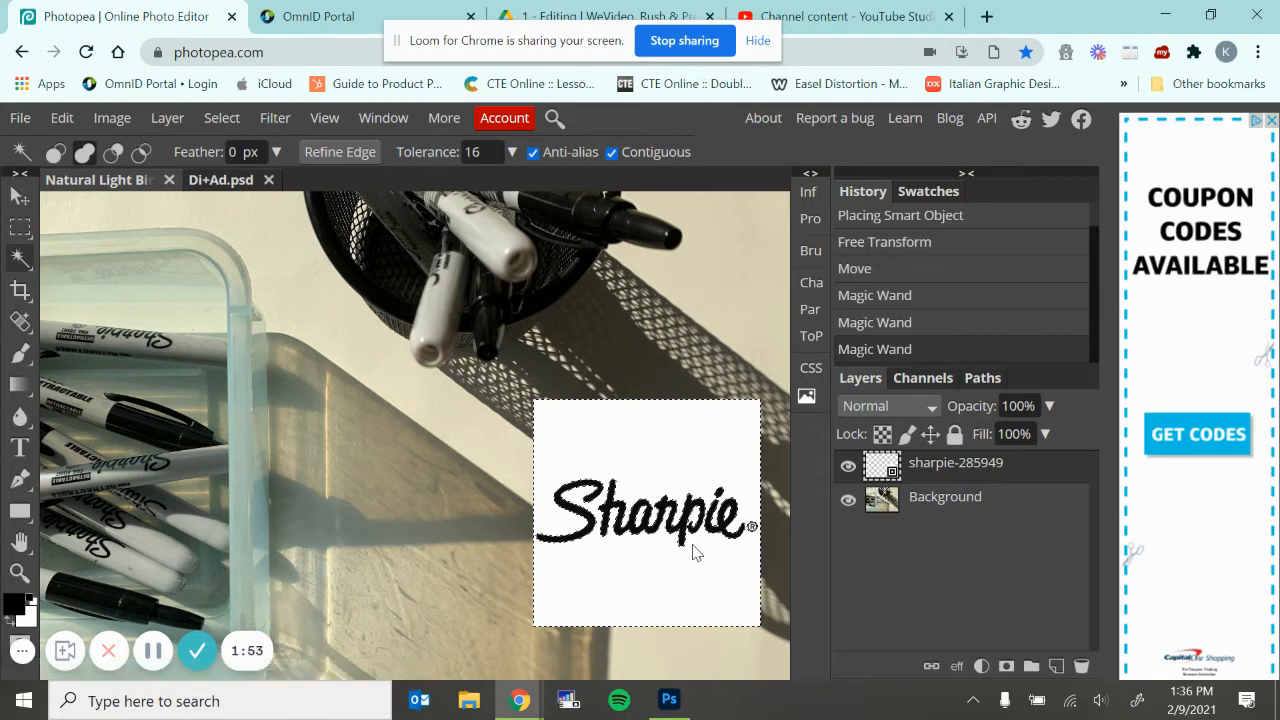
Try masking the logo layer with the white-area selection and moving the result to the photo's center
click(1006, 667)
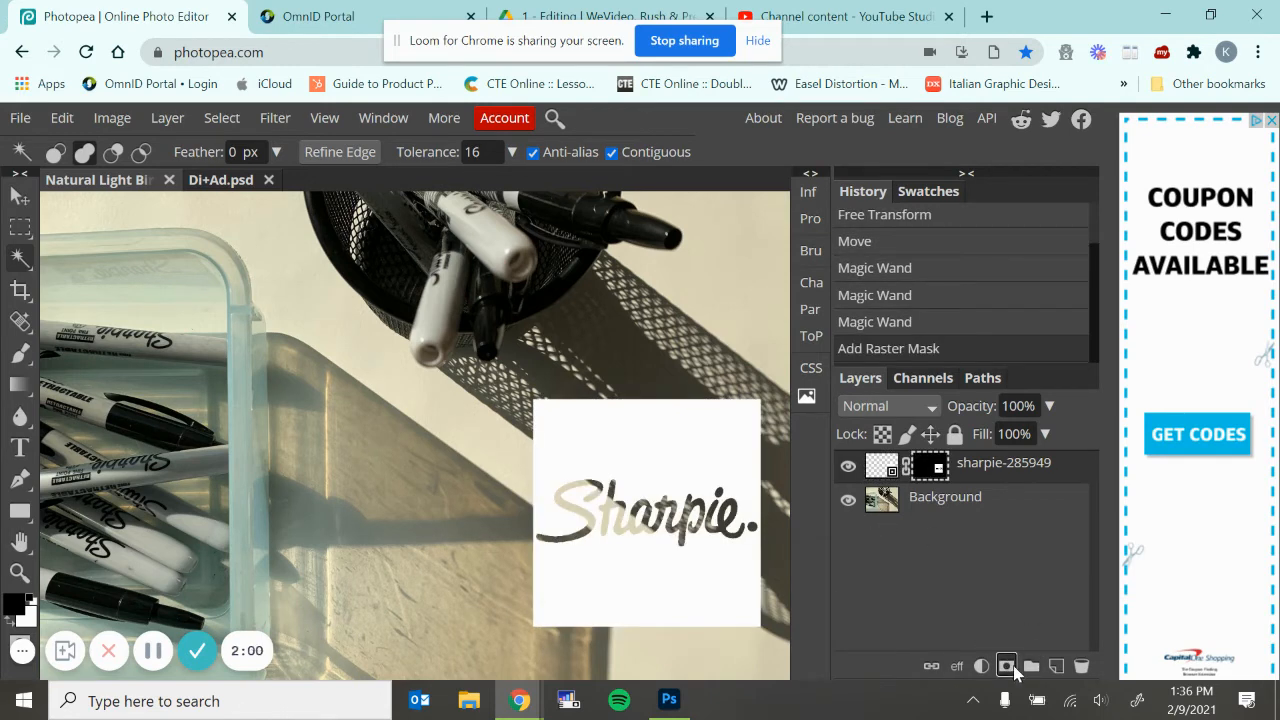
click(596, 540)
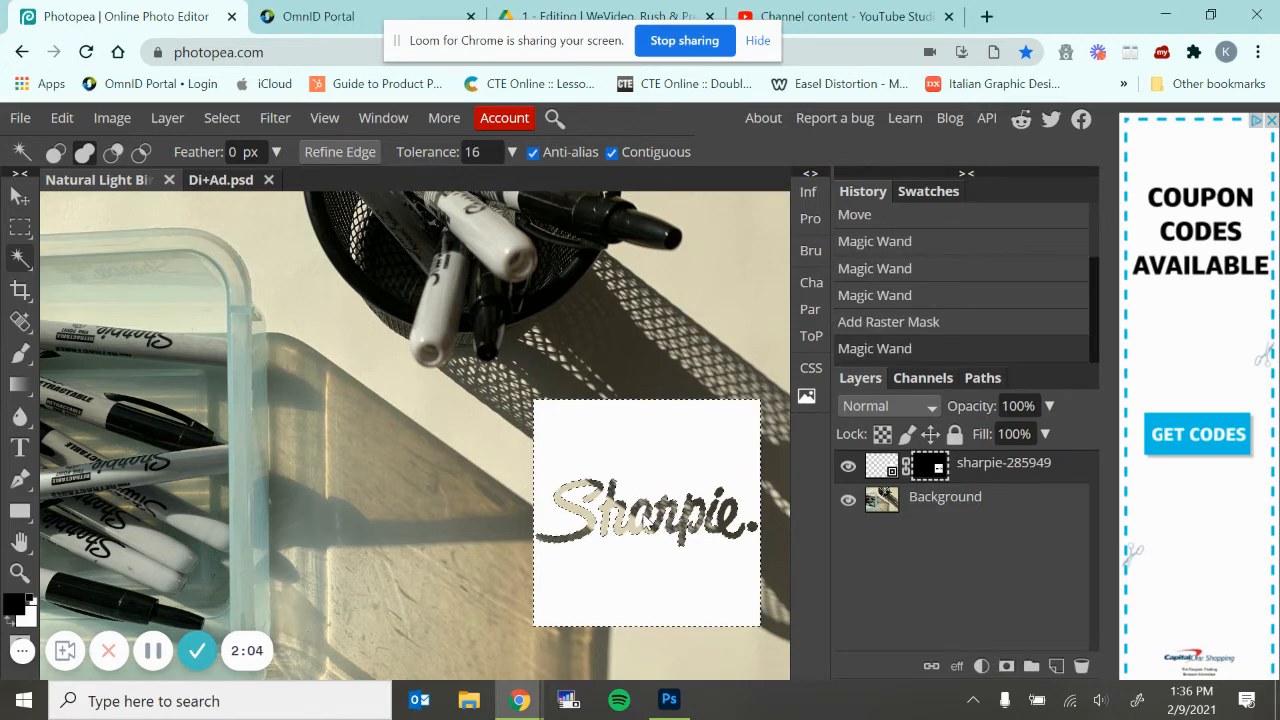
key(ctrl+d)
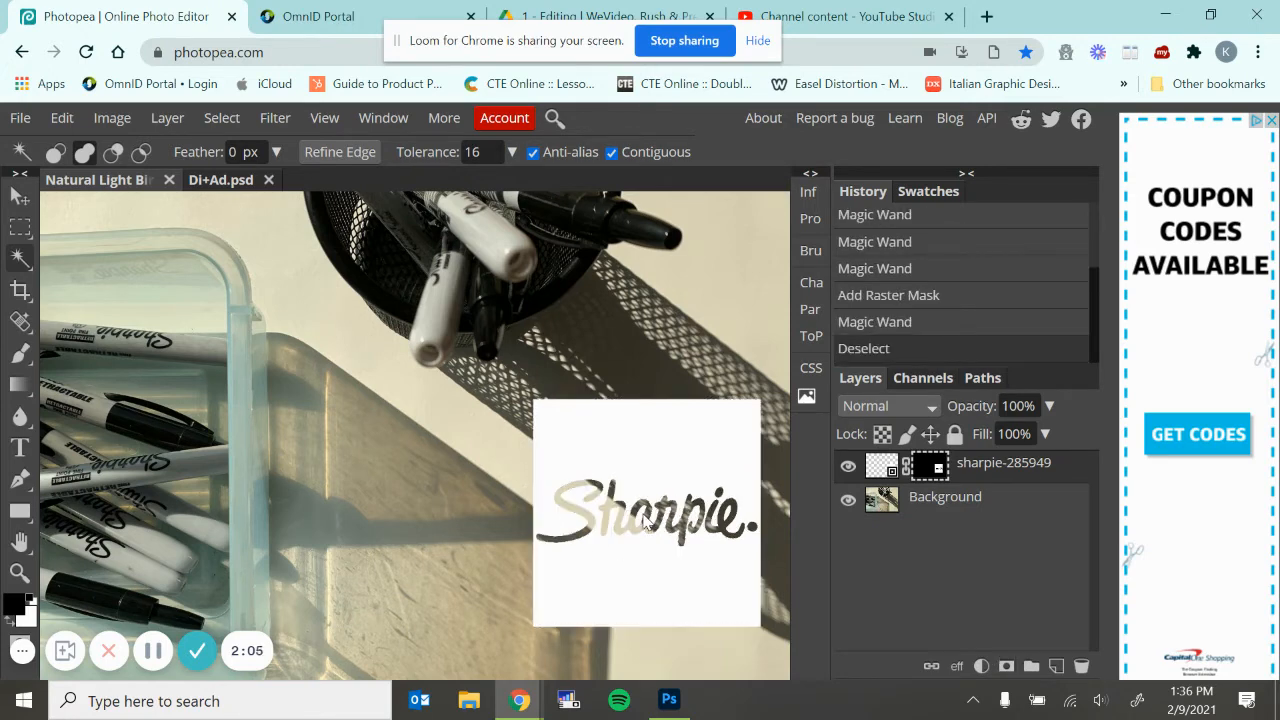
click(20, 196)
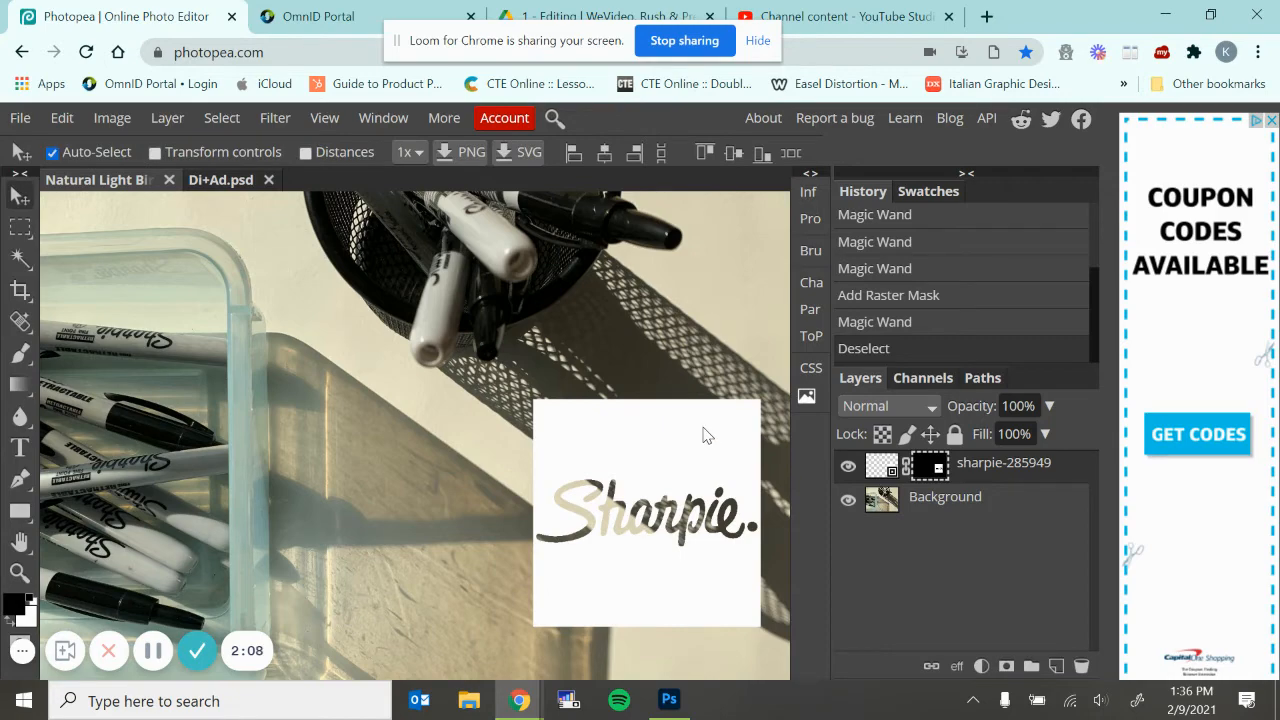
key(ctrl+0)
drag(538, 512, 454, 469)
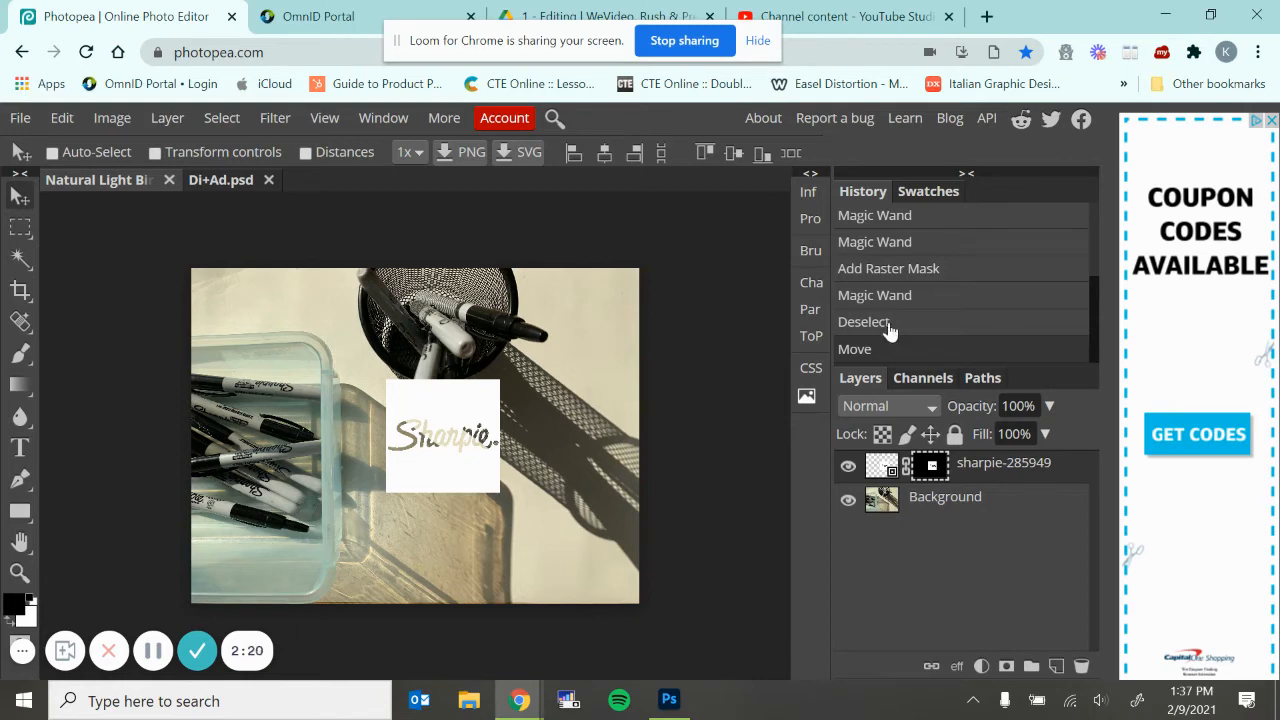
Revert the history to the Magic Wand selection made after the mask and try inverting that selection
click(923, 334)
click(914, 296)
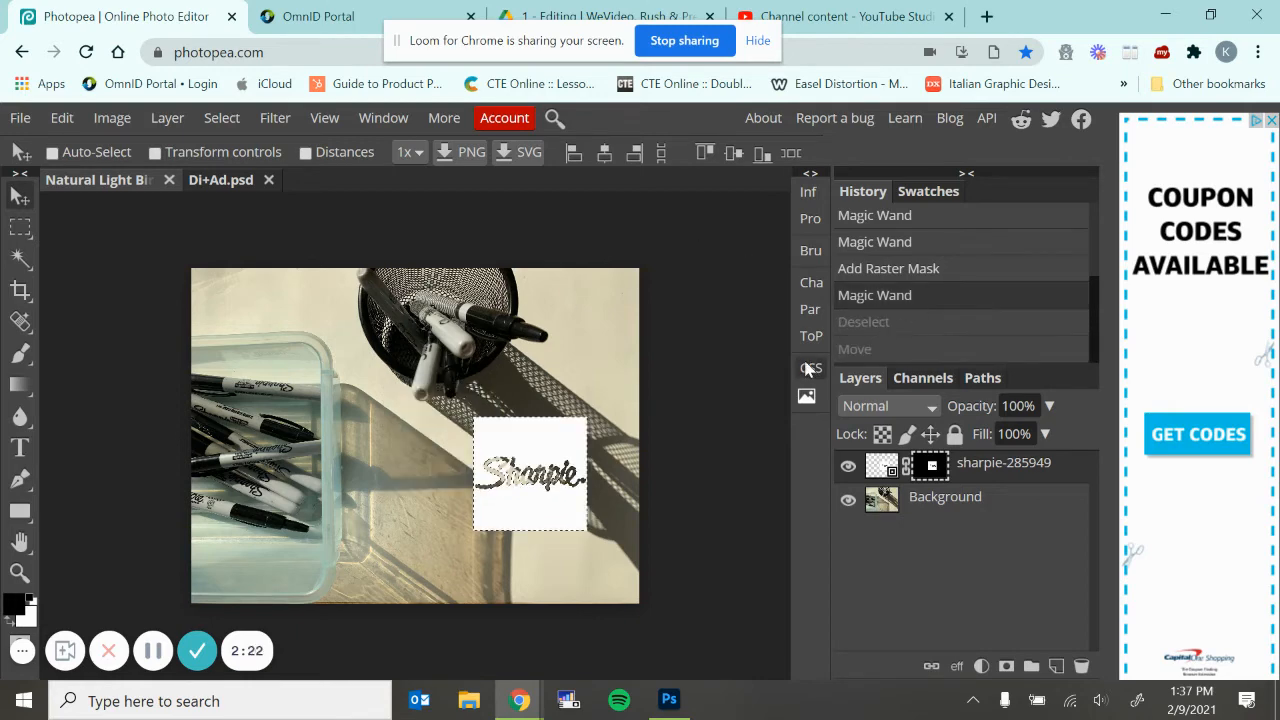
key(ctrl+plus)
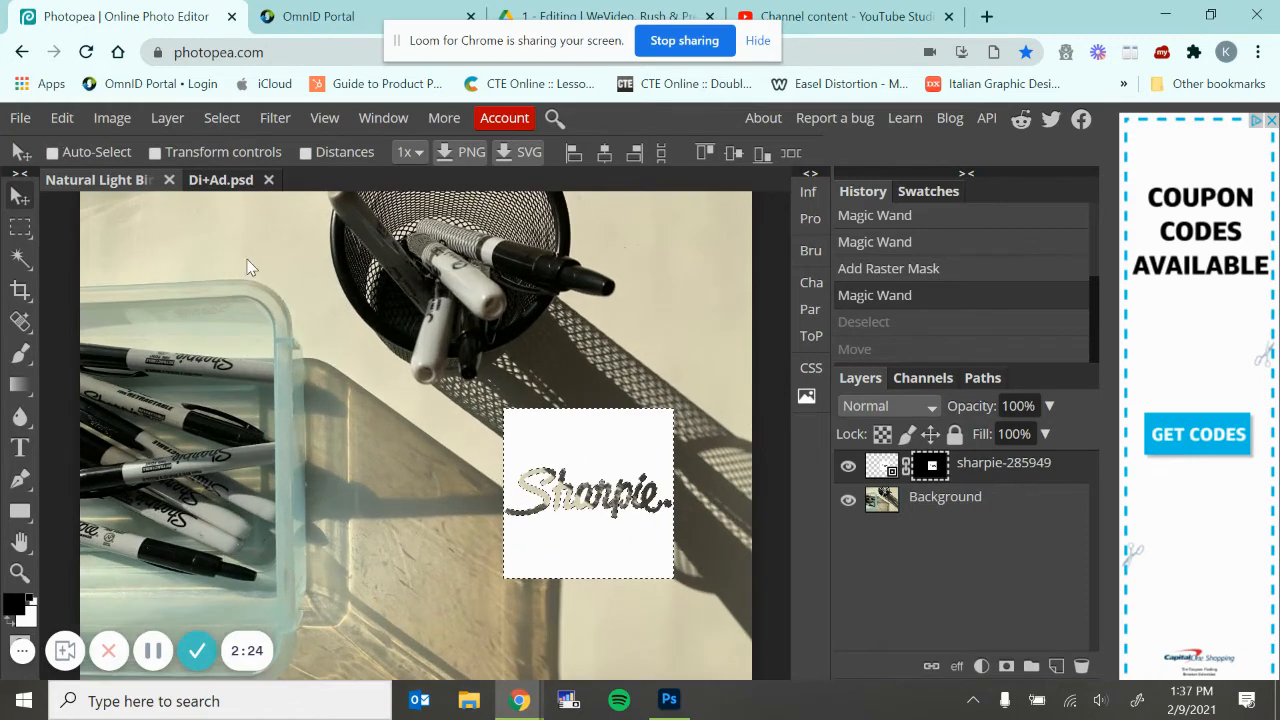
click(221, 118)
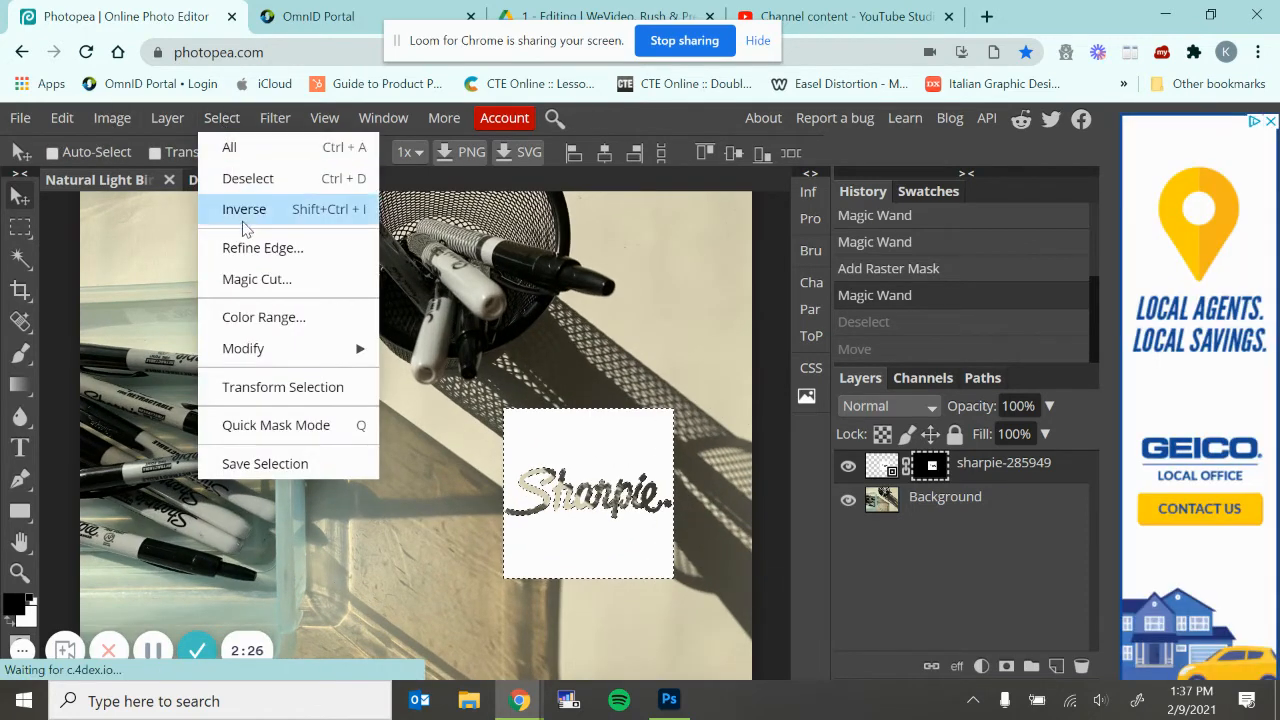
click(244, 212)
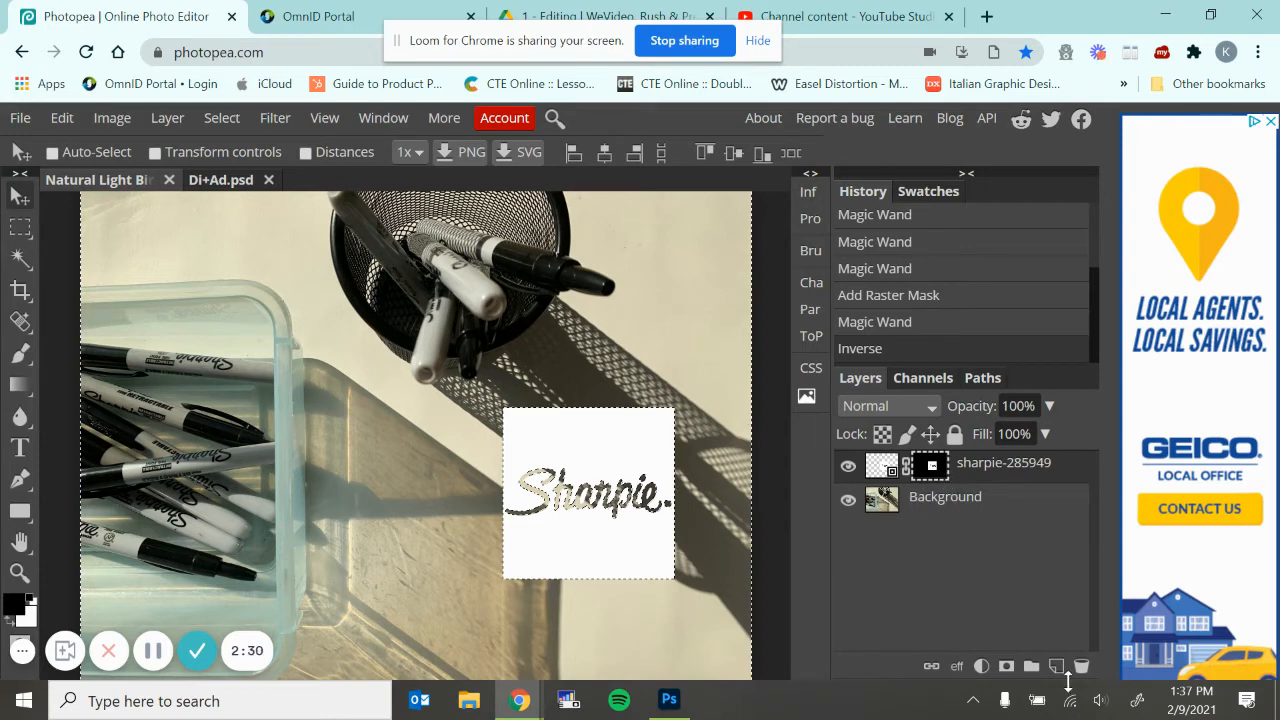
Revert the history to the last Magic Wand selection made before the raster mask was added
click(936, 322)
click(909, 296)
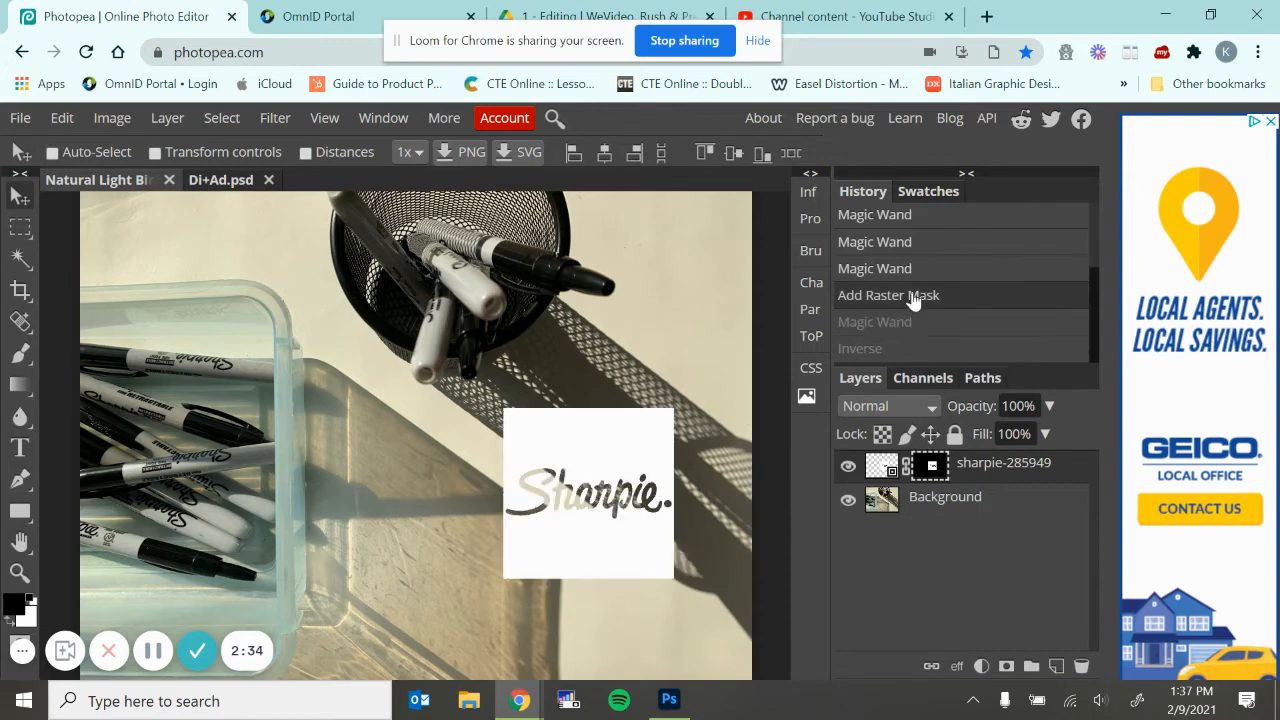
click(912, 278)
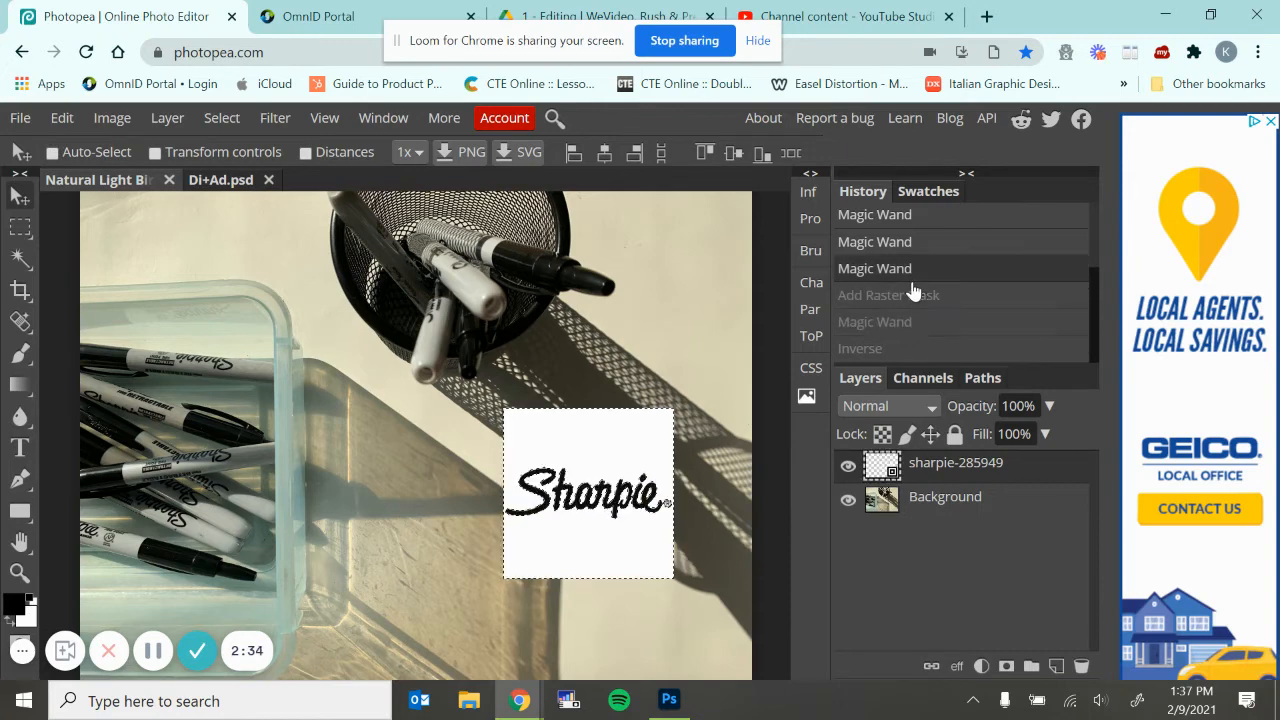
Invert the white-background selection and add it as a raster mask on the sharpie-285949 layer
click(222, 120)
click(246, 208)
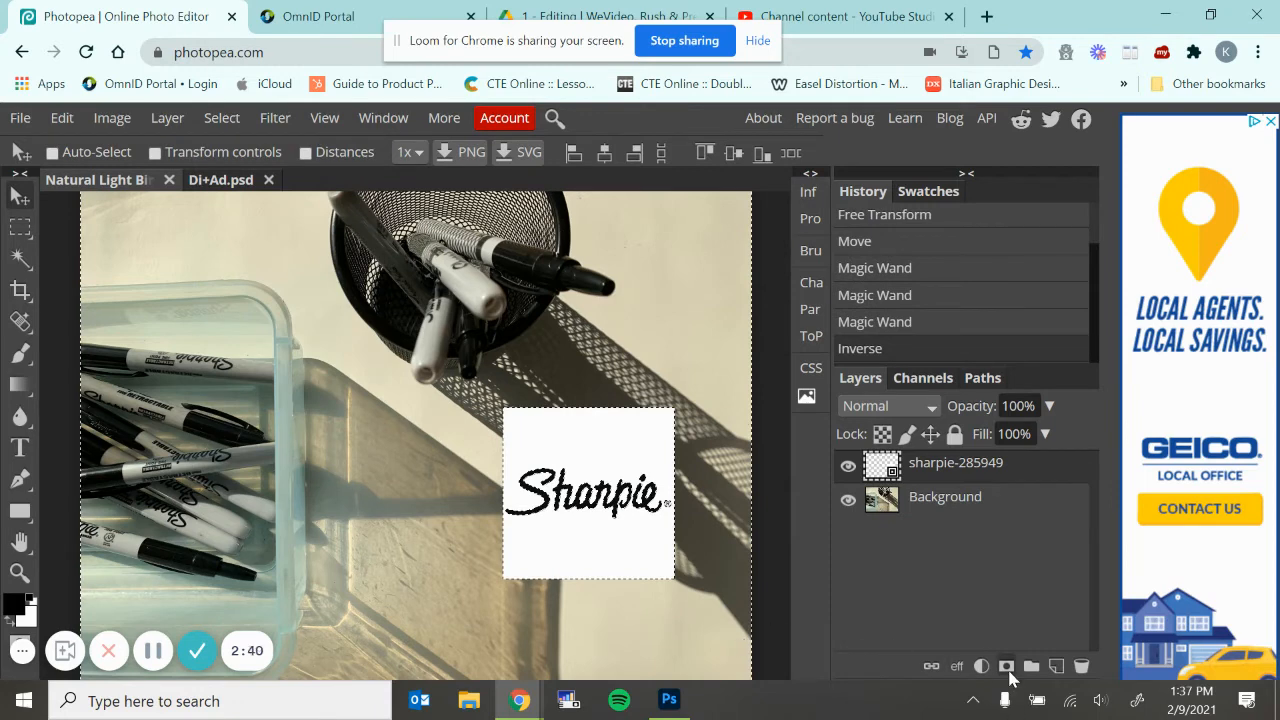
click(1007, 667)
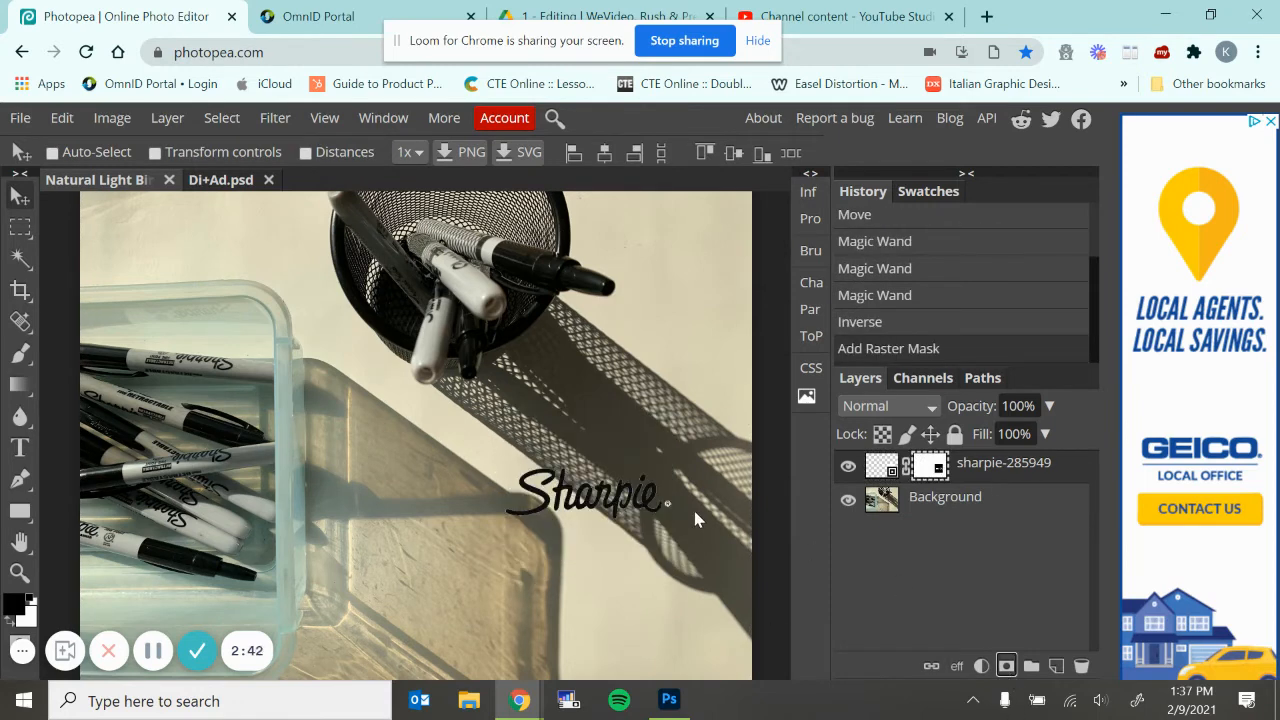
Feather the logo layer's raster mask by 0.87 px to soften the lettering's edges
scroll(697, 518, up, 5)
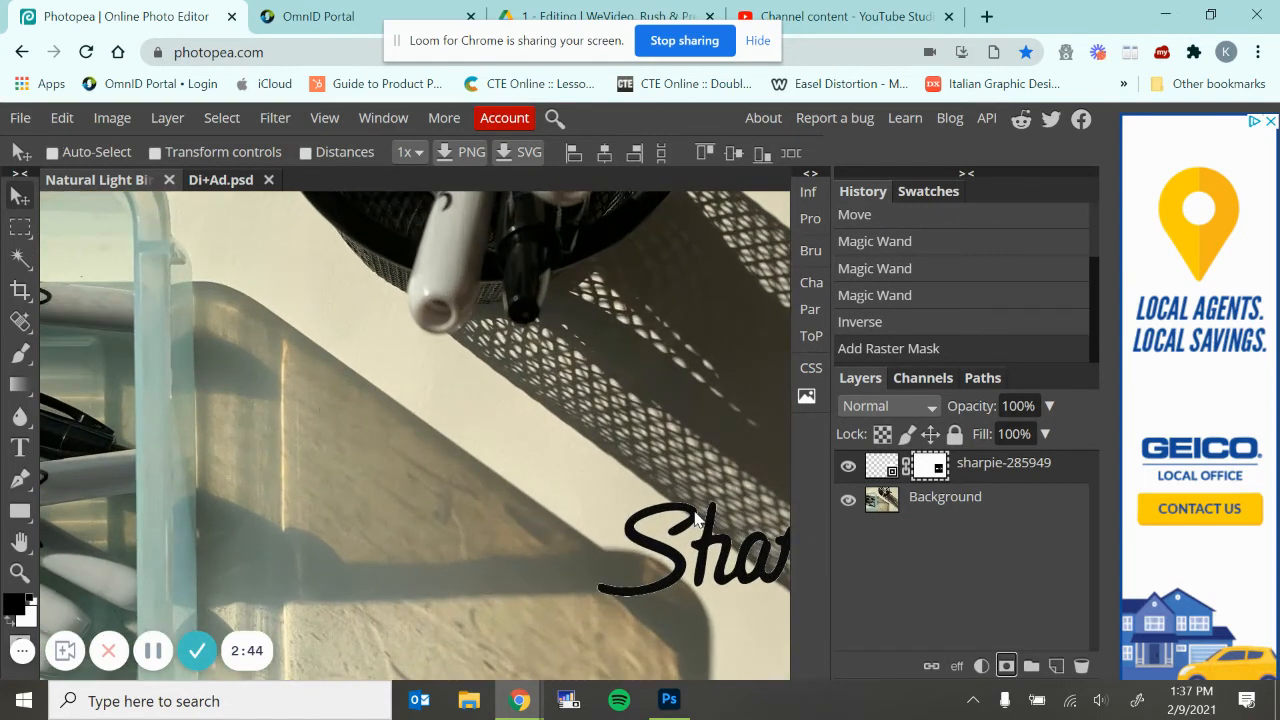
scroll(505, 488, down, 3)
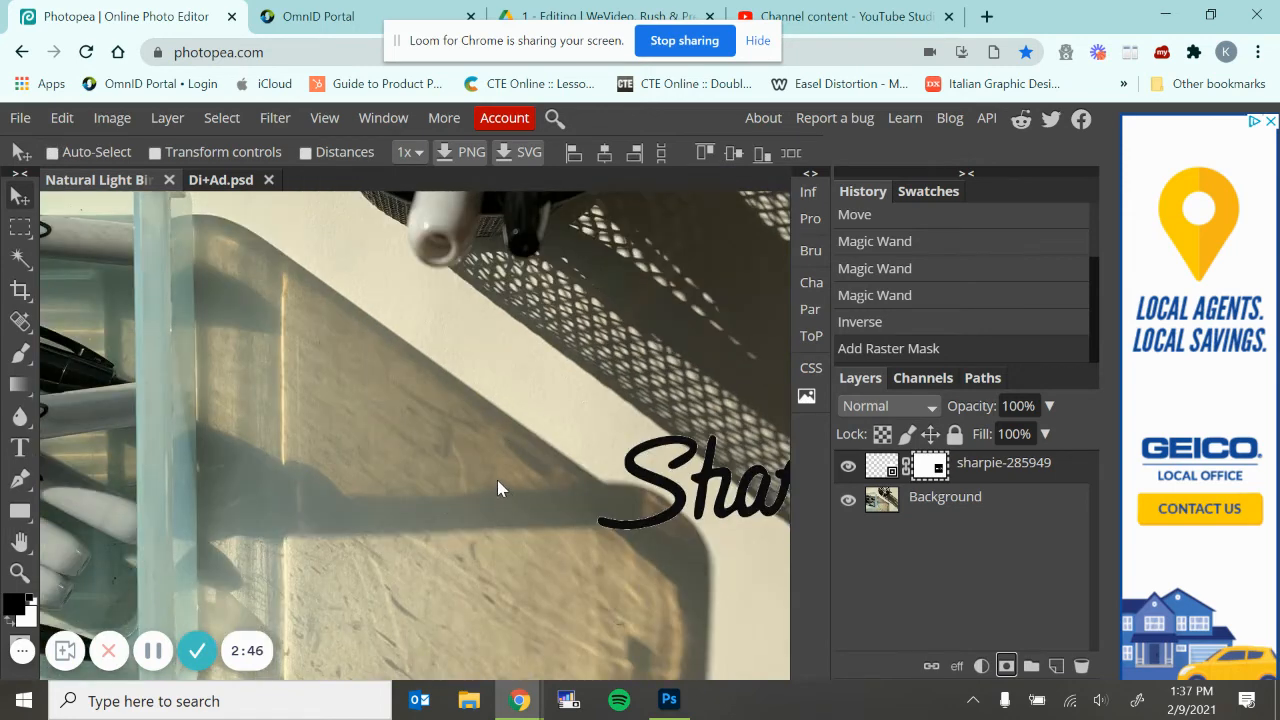
scroll(495, 476, right, 3)
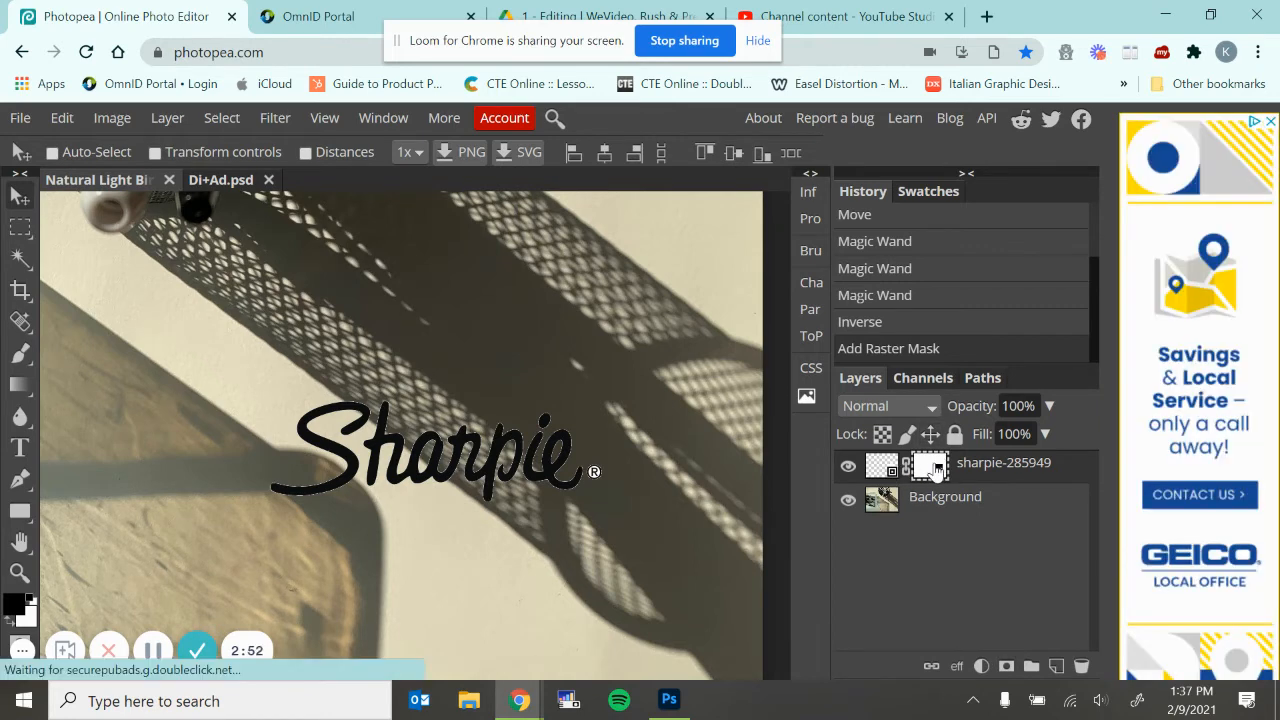
double_click(935, 470)
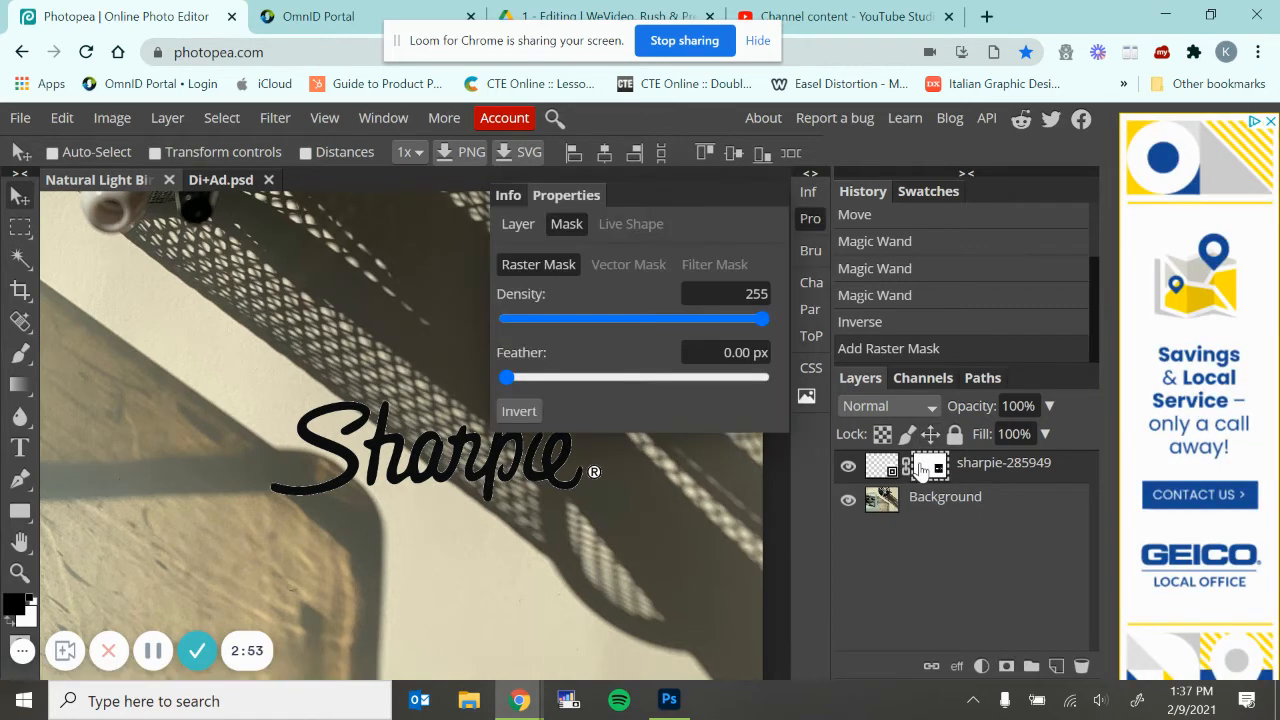
click(508, 379)
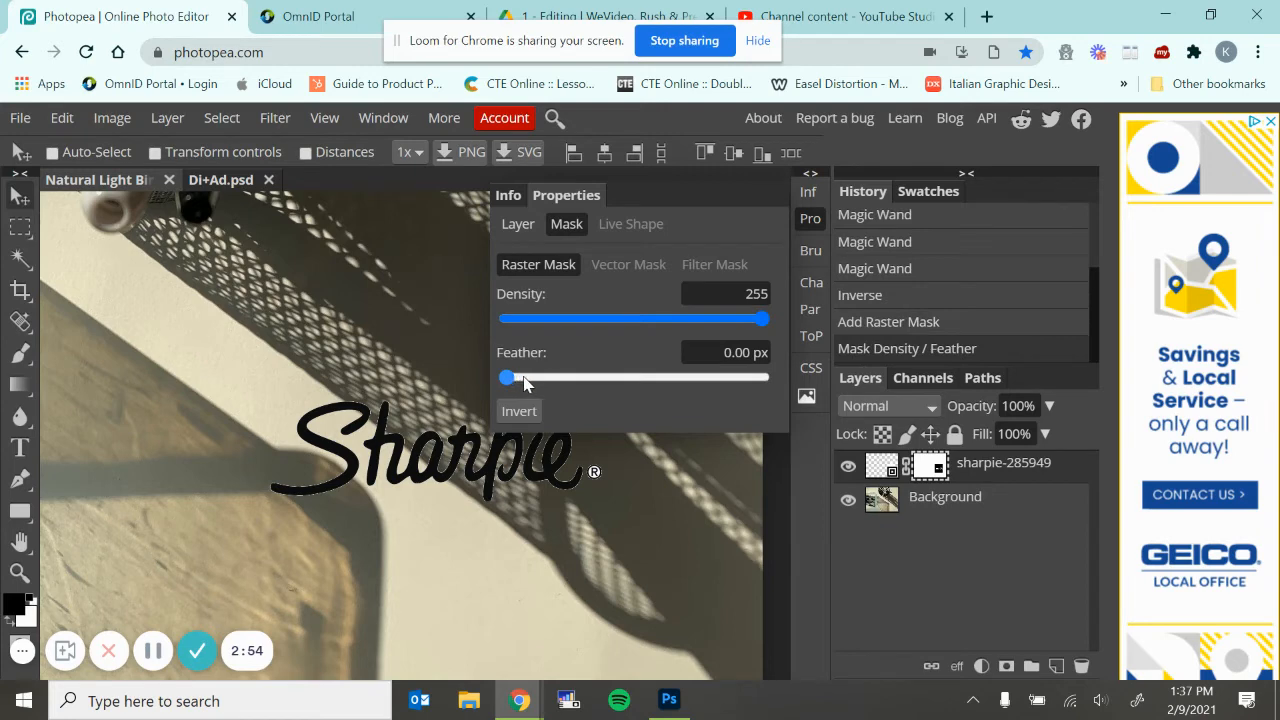
click(521, 383)
mouse_move(526, 377)
mouse_down()
mouse_move(571, 383)
mouse_move(518, 385)
mouse_move(531, 378)
mouse_up()
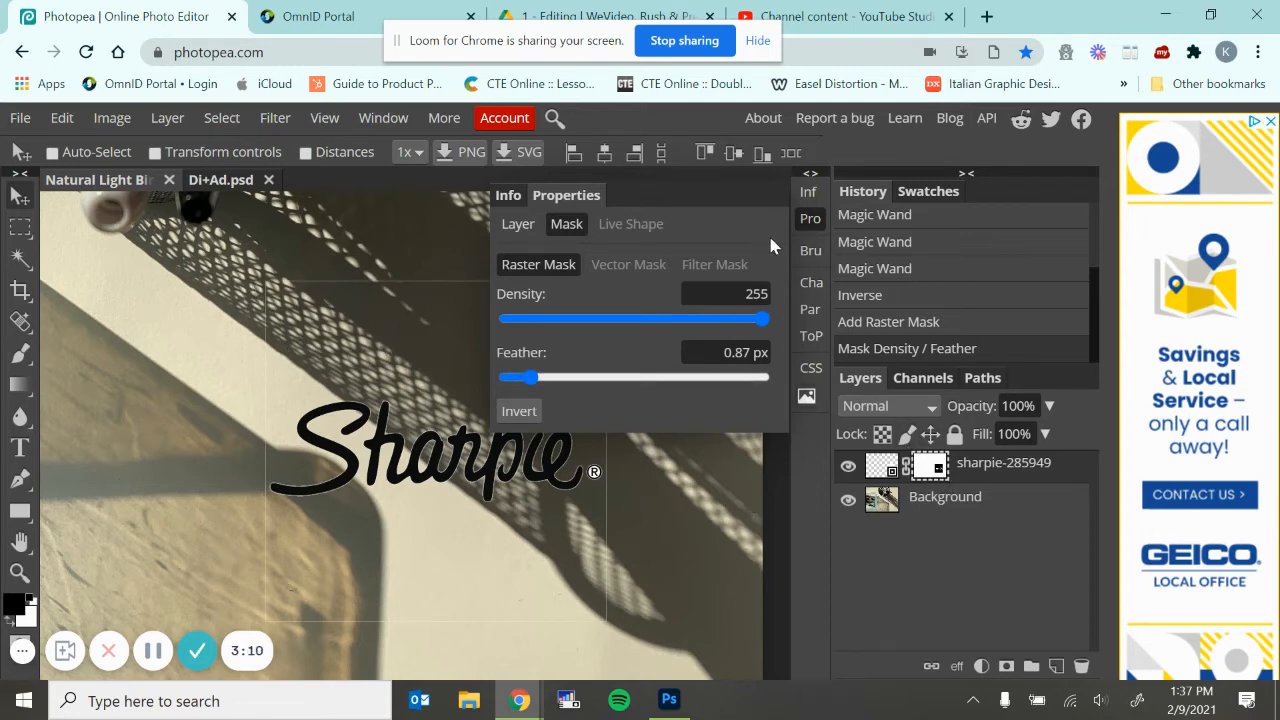
click(809, 220)
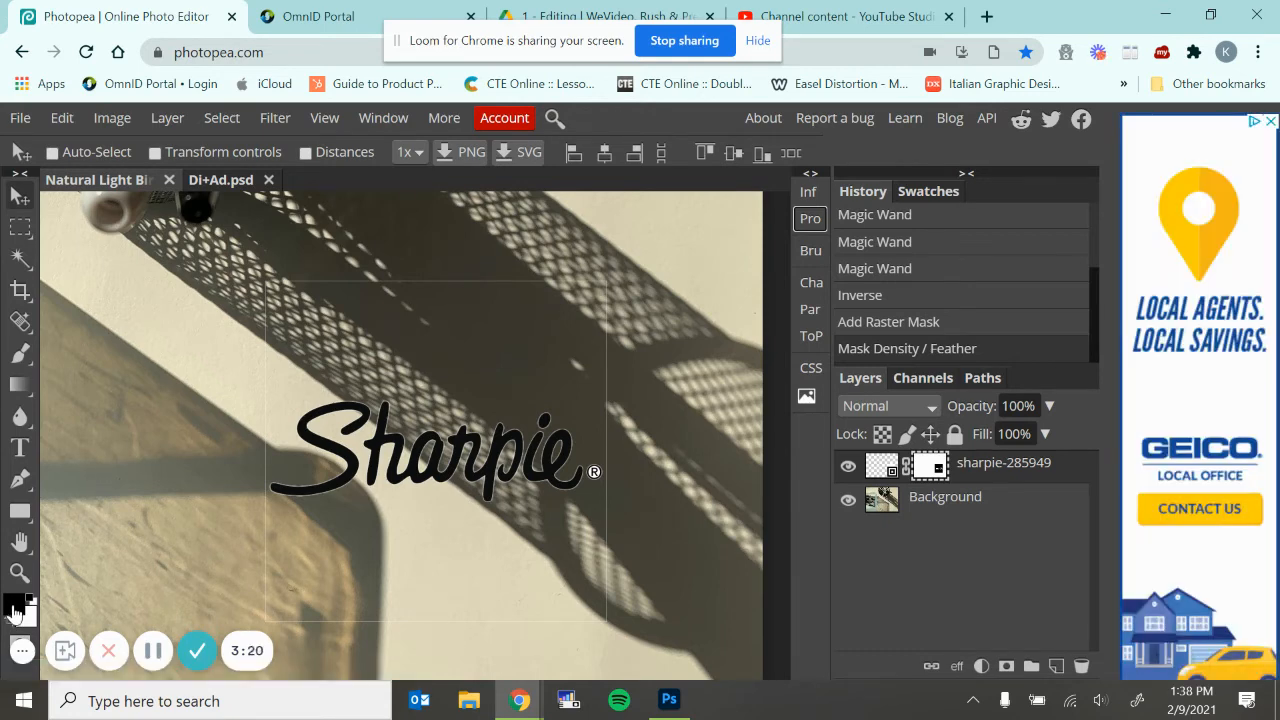
Paint black with an 80 px brush on the logo layer's raster mask to erase the thin border lines around the Sharpie lettering
click(31, 599)
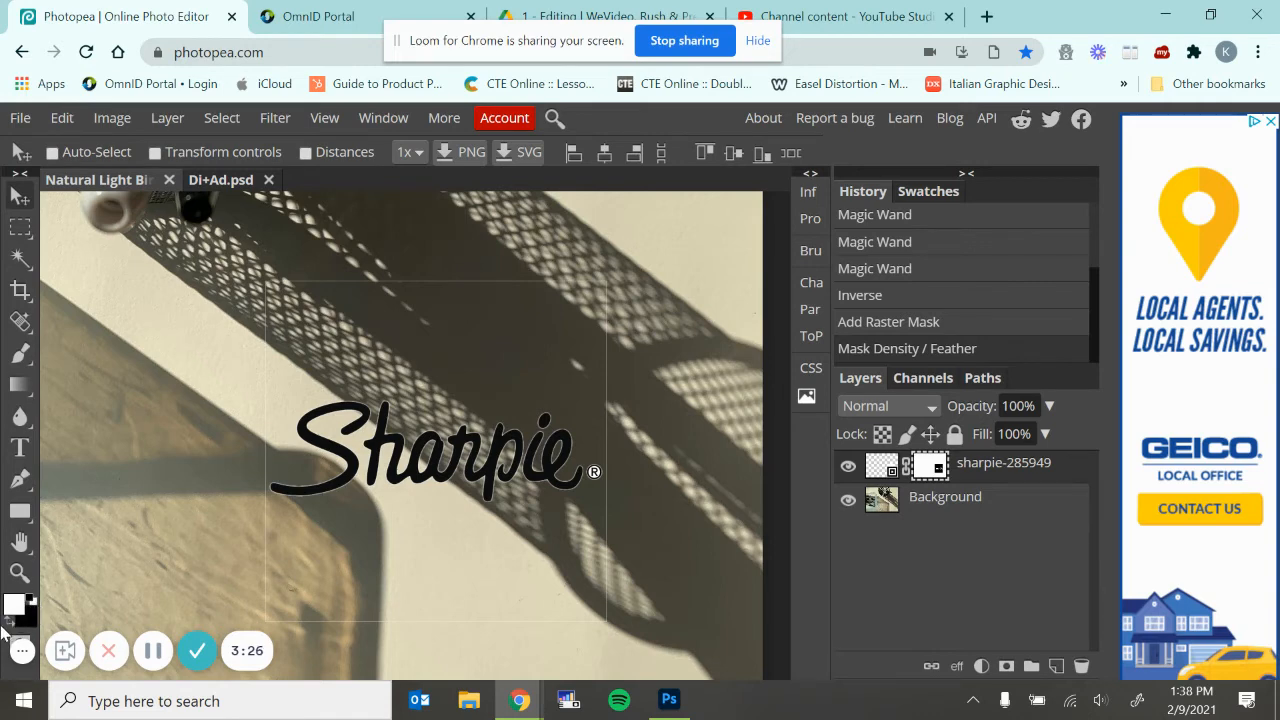
click(9, 623)
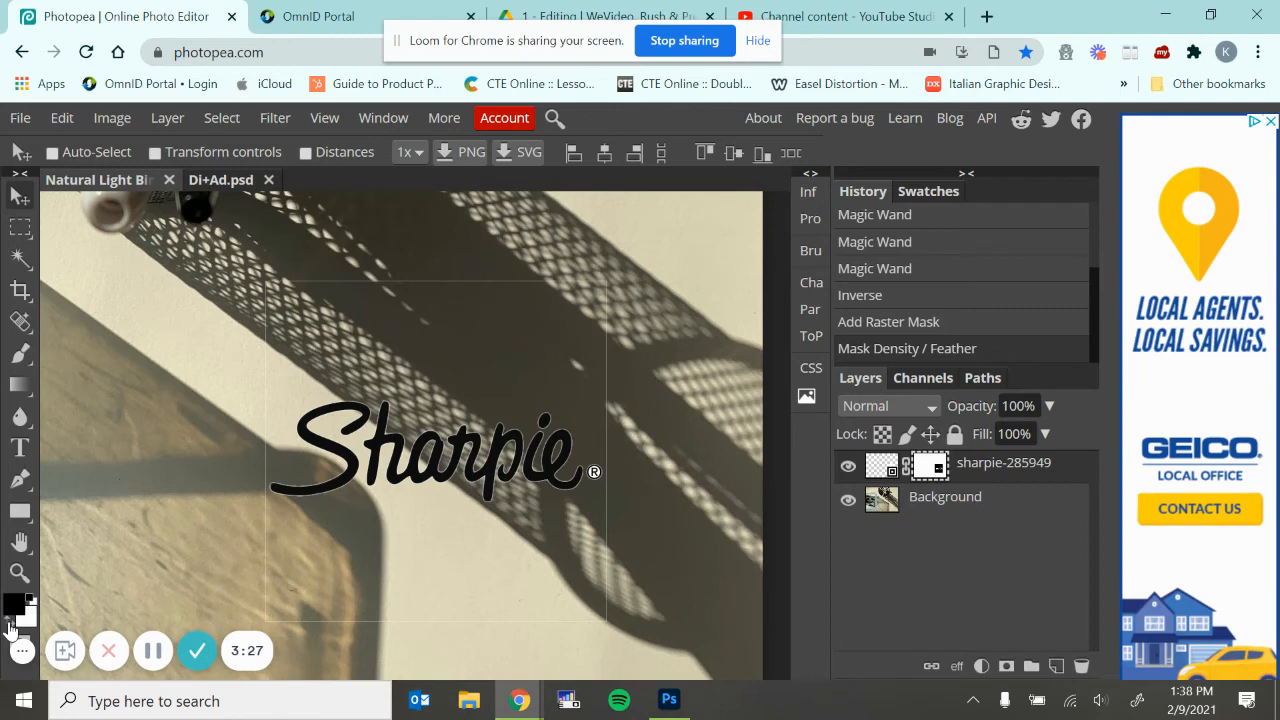
click(20, 354)
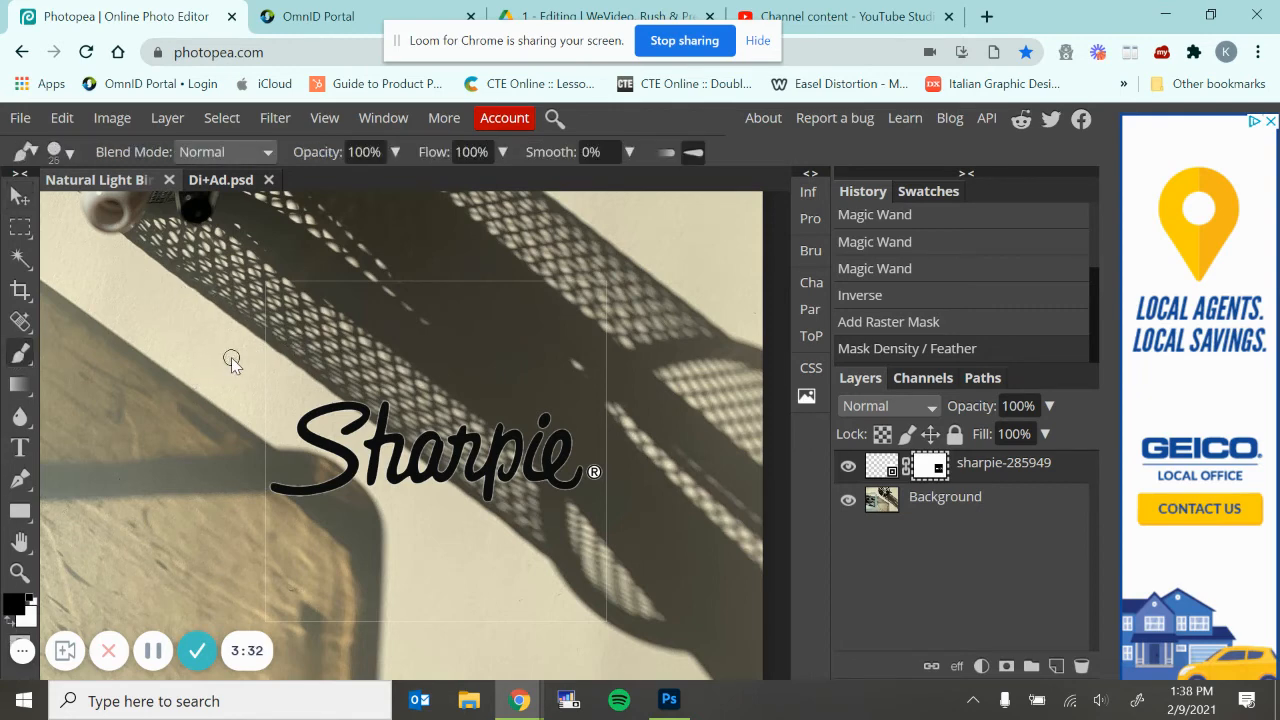
key(bracketright)
key(bracketright)
key(bracketright)
key(bracketright)
key(bracketright)
key(bracketright)
key(bracketright)
click(268, 420)
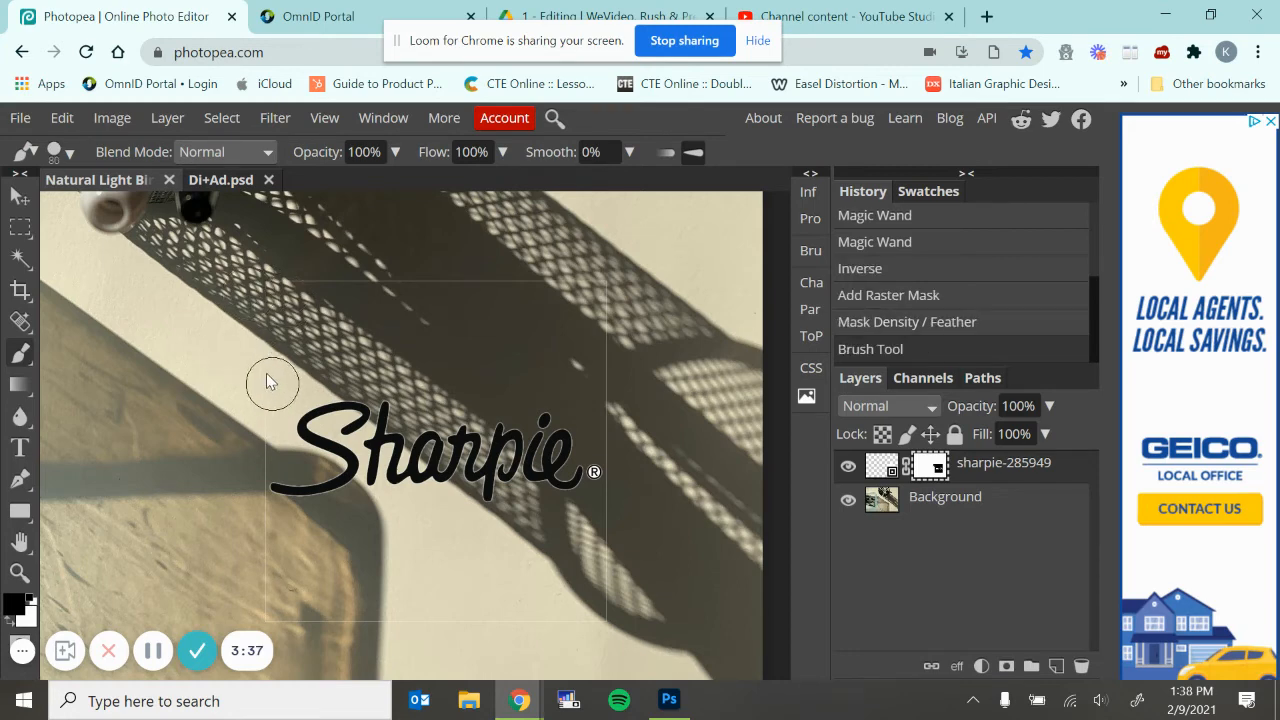
click(249, 440)
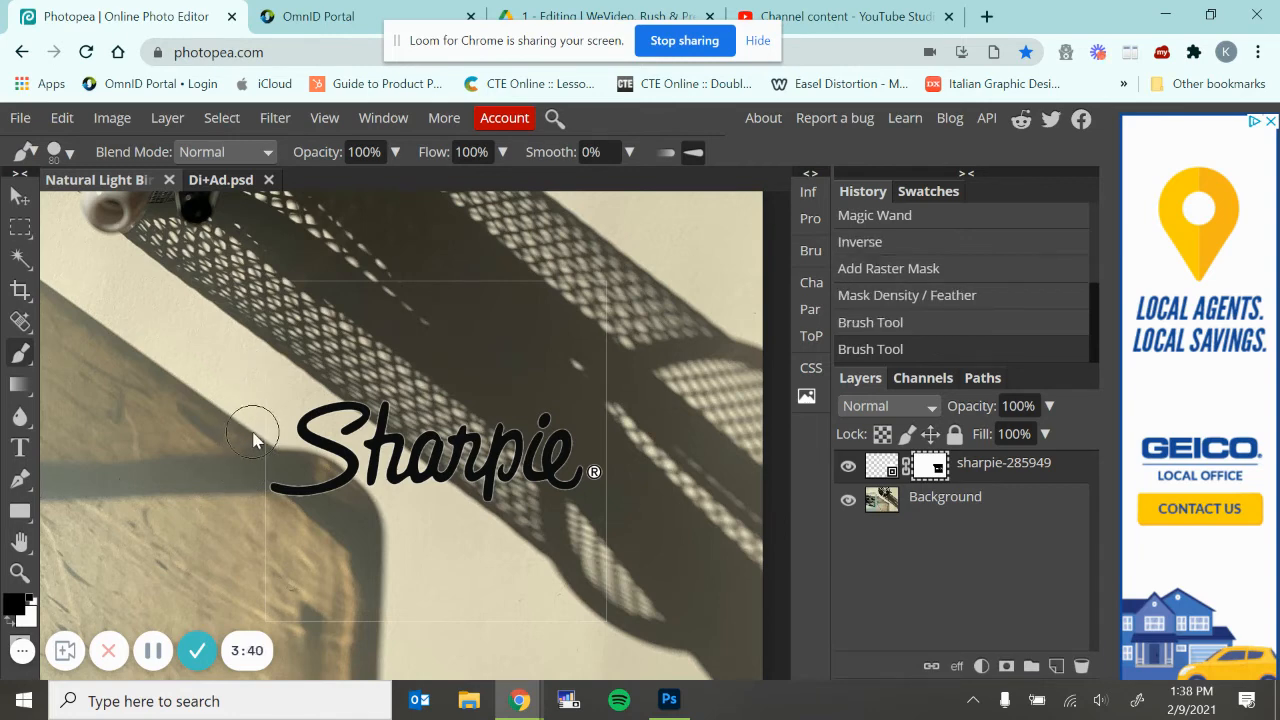
click(246, 520)
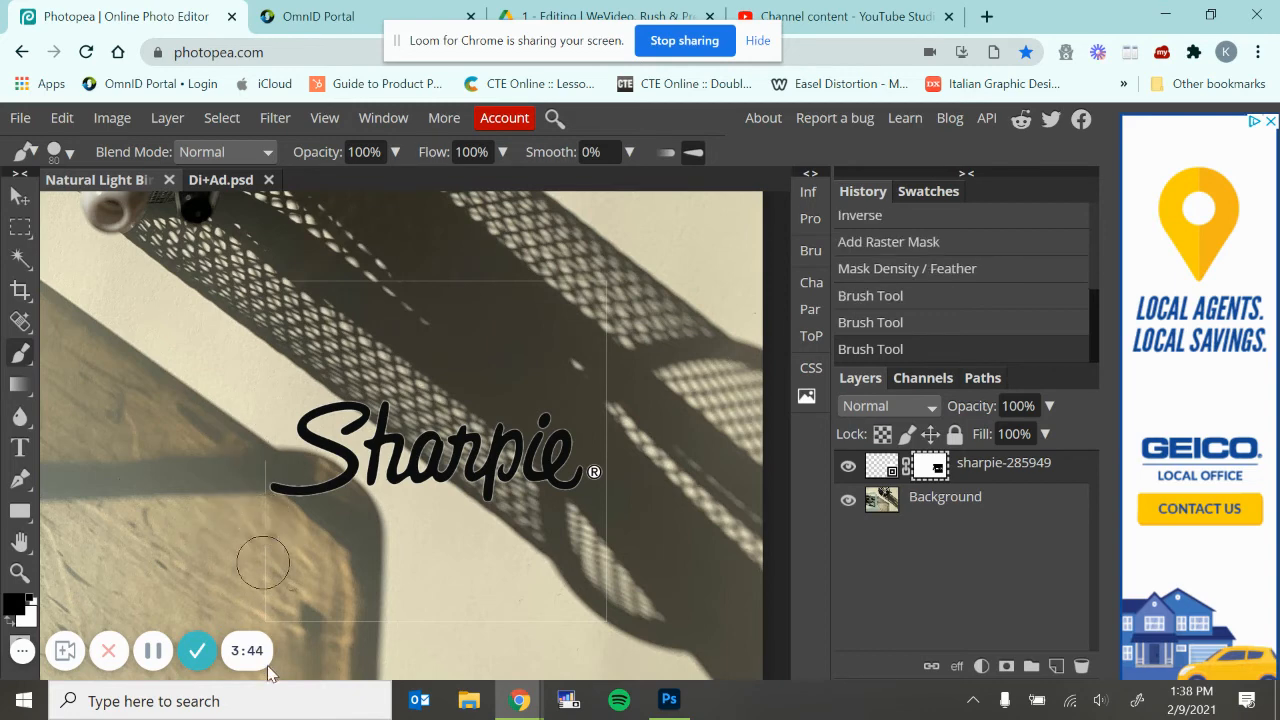
click(506, 574)
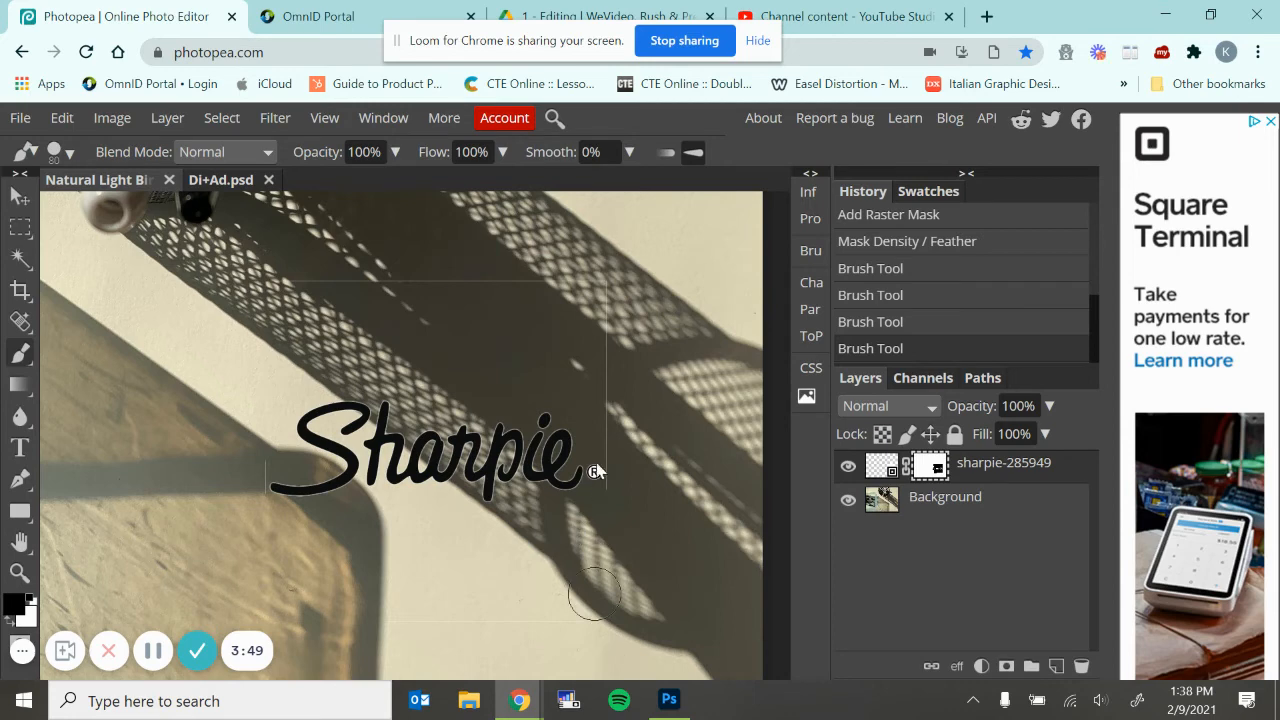
click(589, 524)
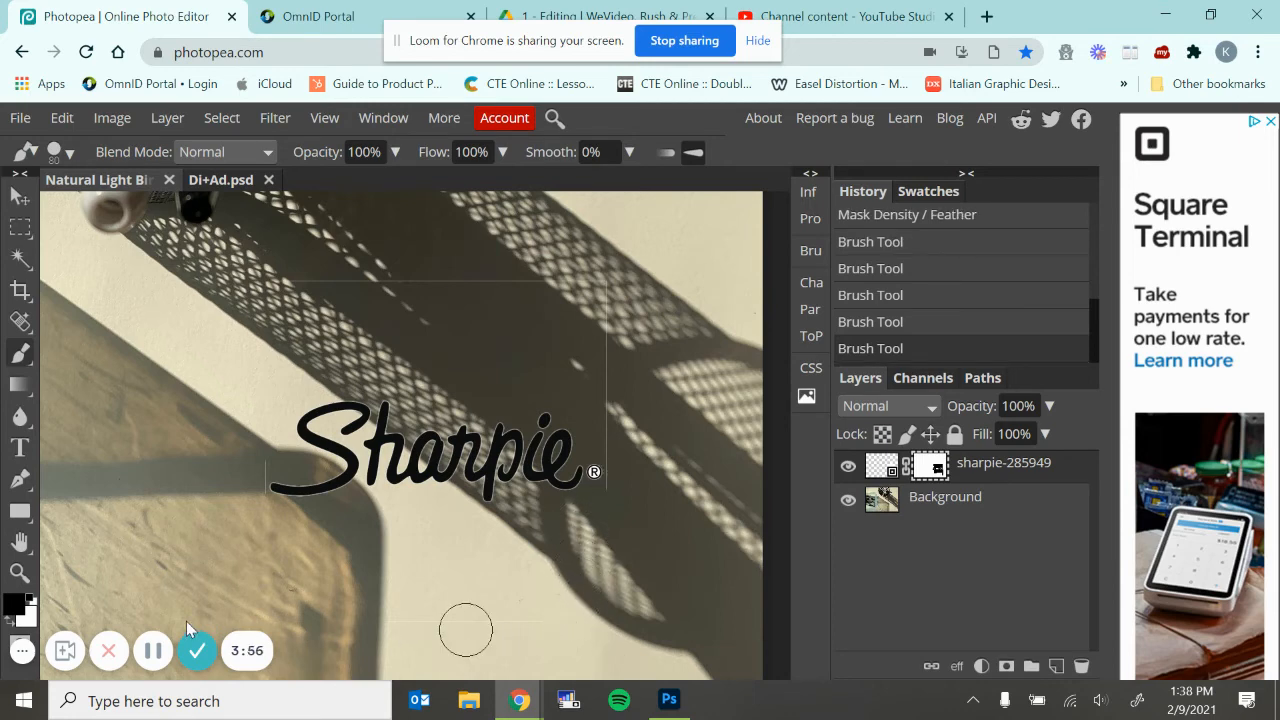
click(209, 260)
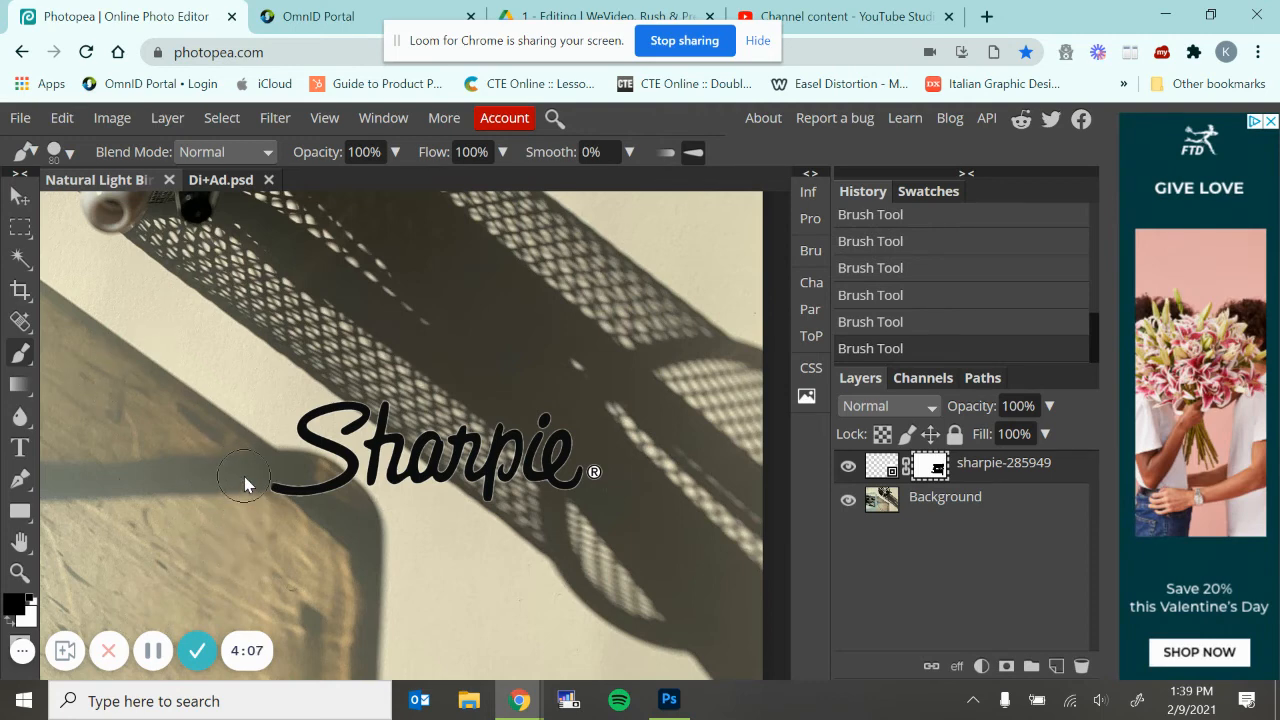
Try painting white on the raster mask below the start of the S, and undo the last two brush strokes
click(10, 624)
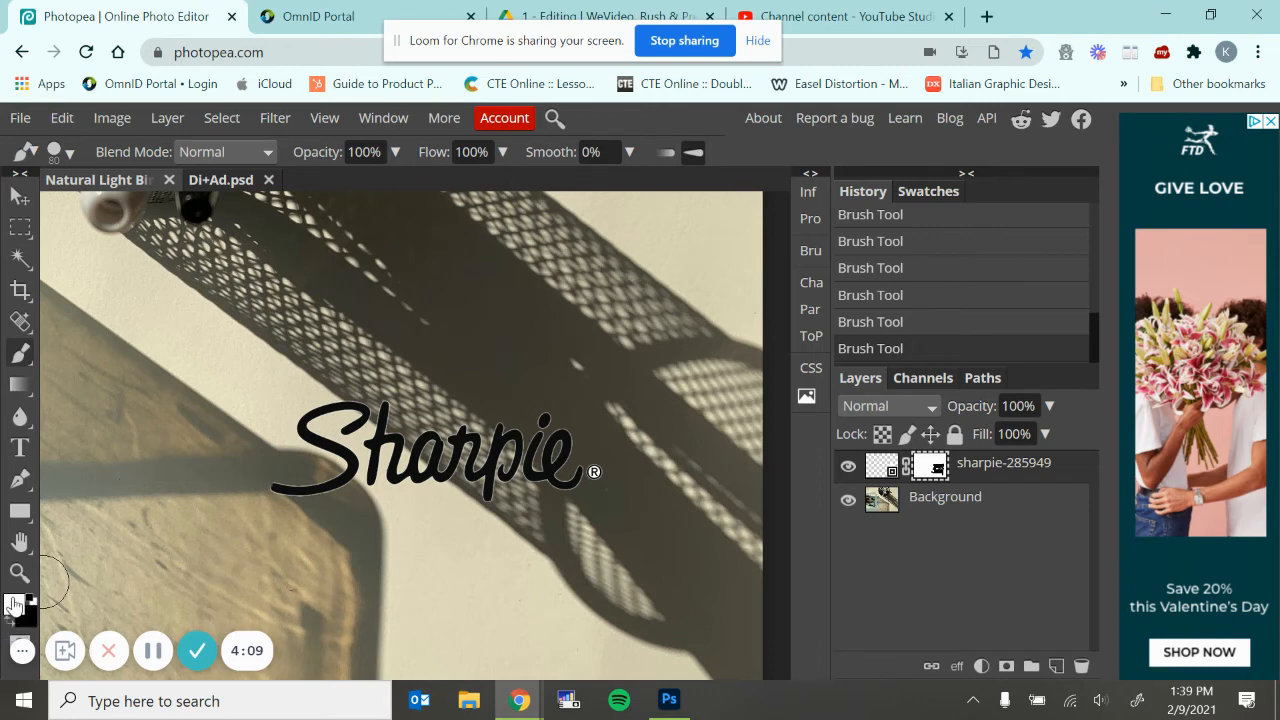
click(291, 501)
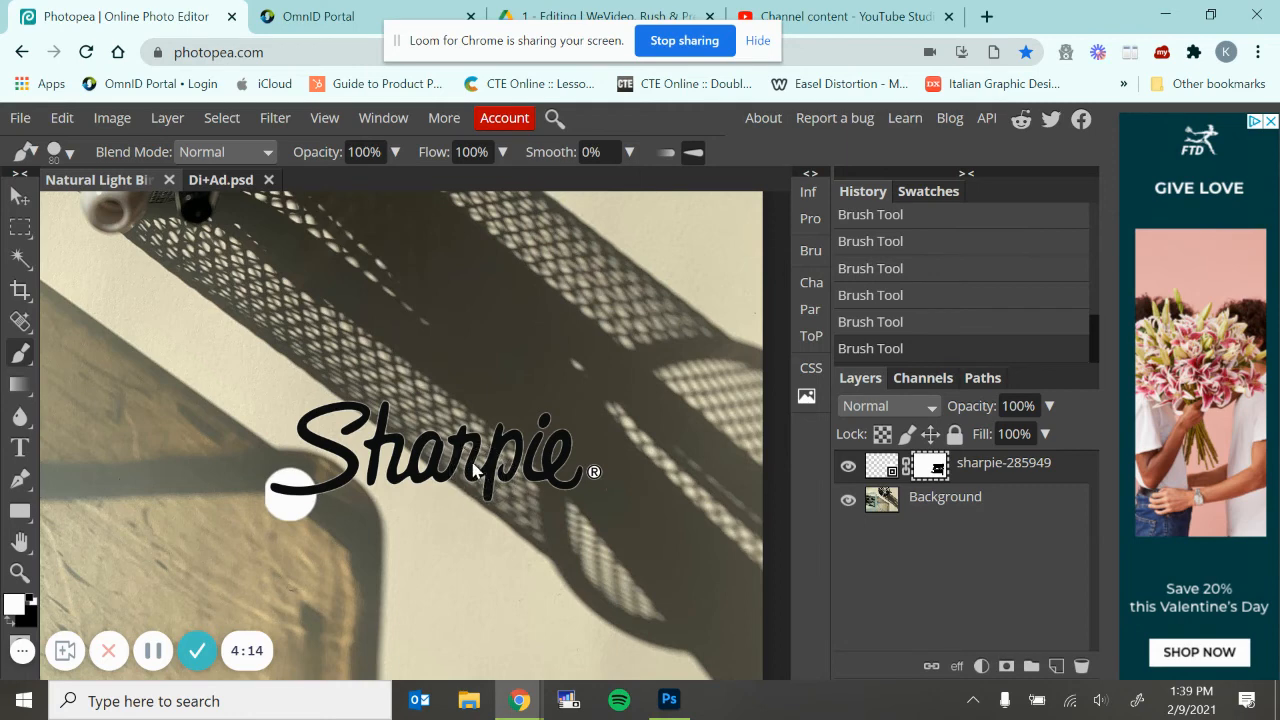
key(ctrl+z)
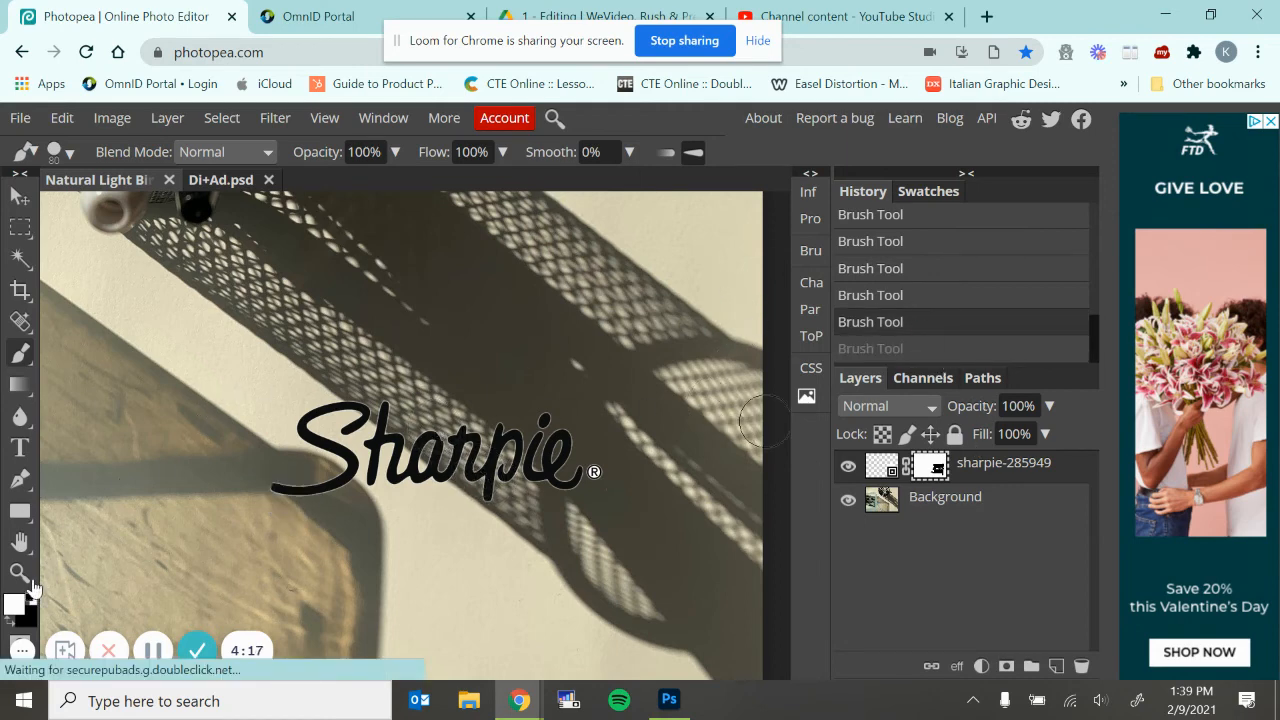
key(ctrl+z)
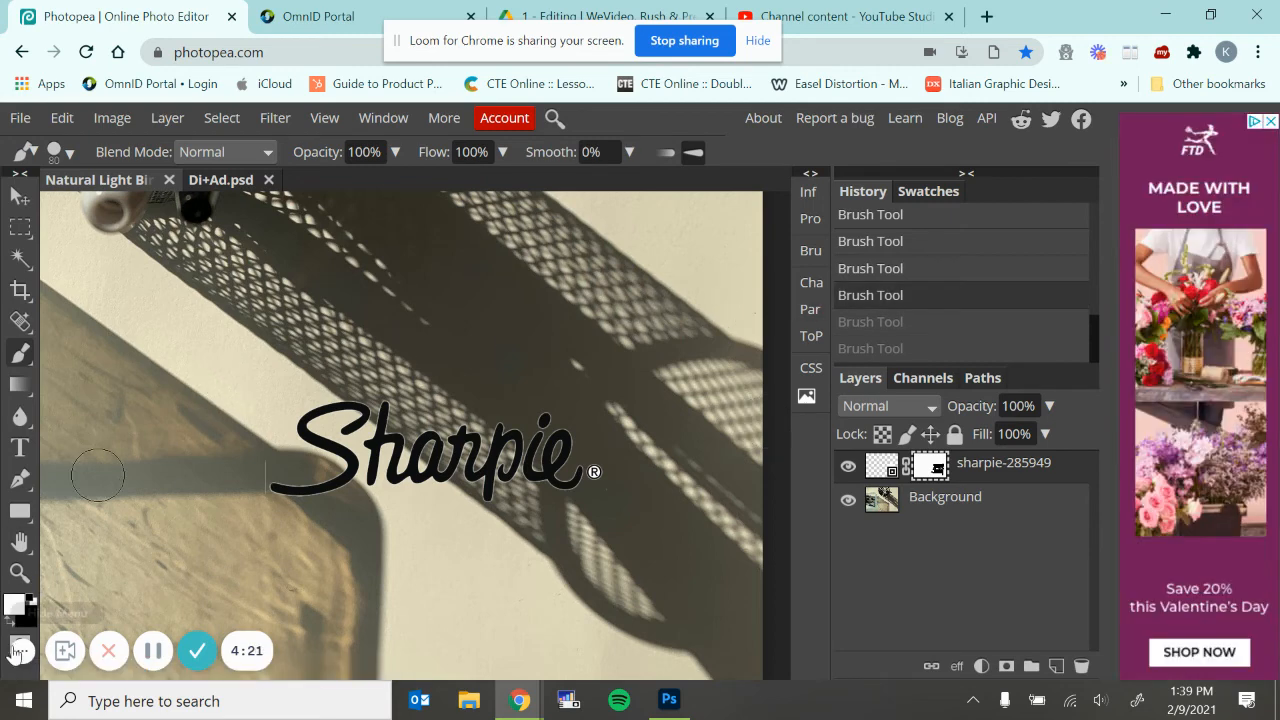
Switch the foreground colour back to black and restore the mask stroke that hides the border line beside the S
click(10, 622)
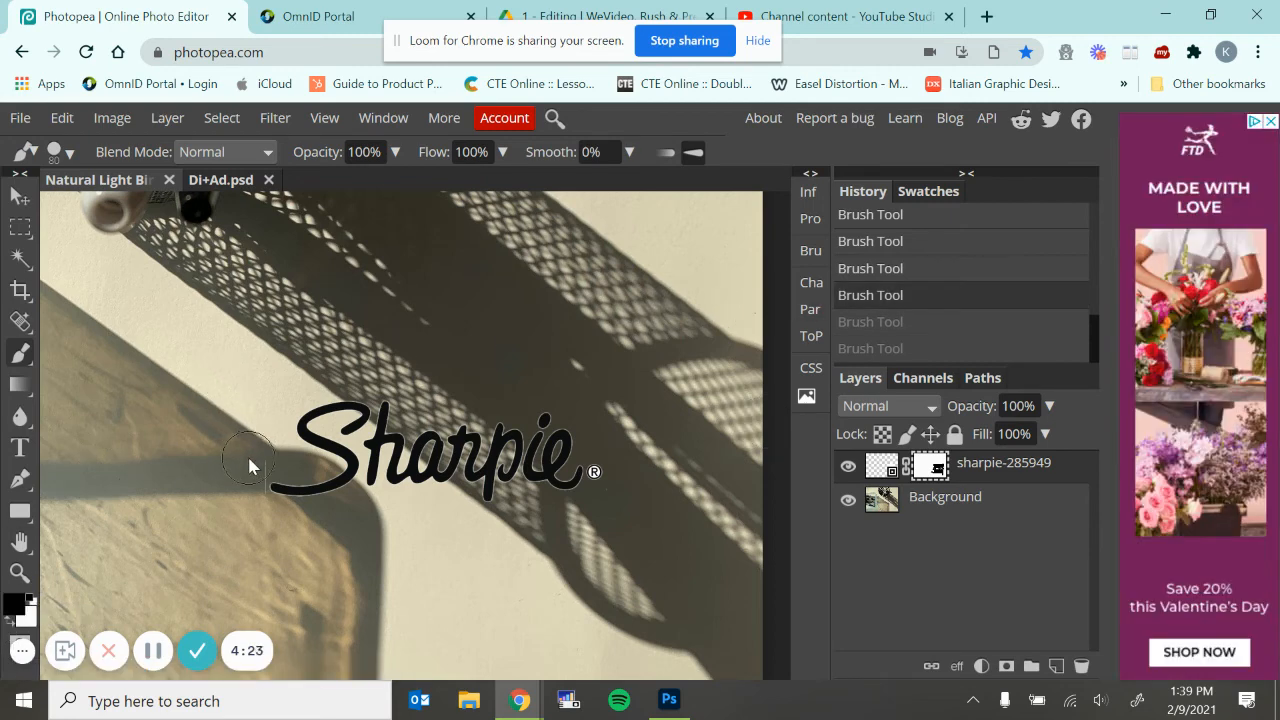
key(ctrl+shift+z)
key(ctrl+shift+z)
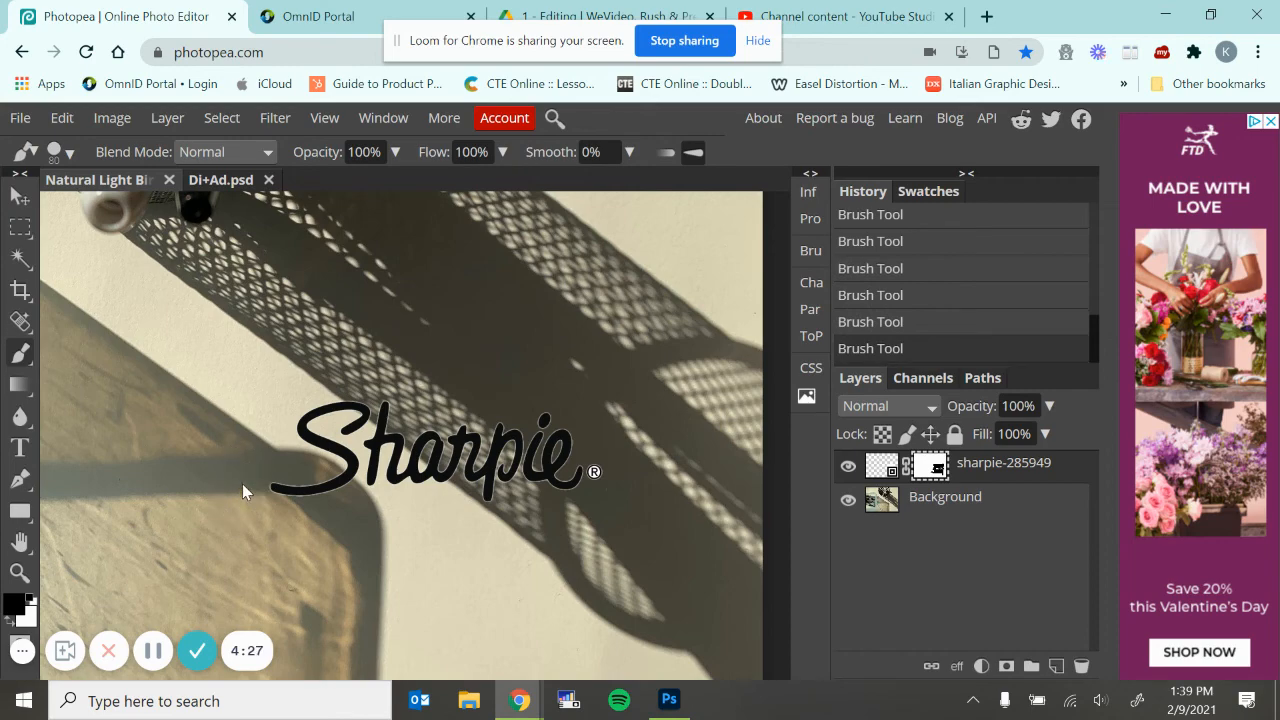
Move the masked Sharpie logo to the lower-right corner of the photo
key(ctrl+minus)
key(ctrl+minus)
key(ctrl+minus)
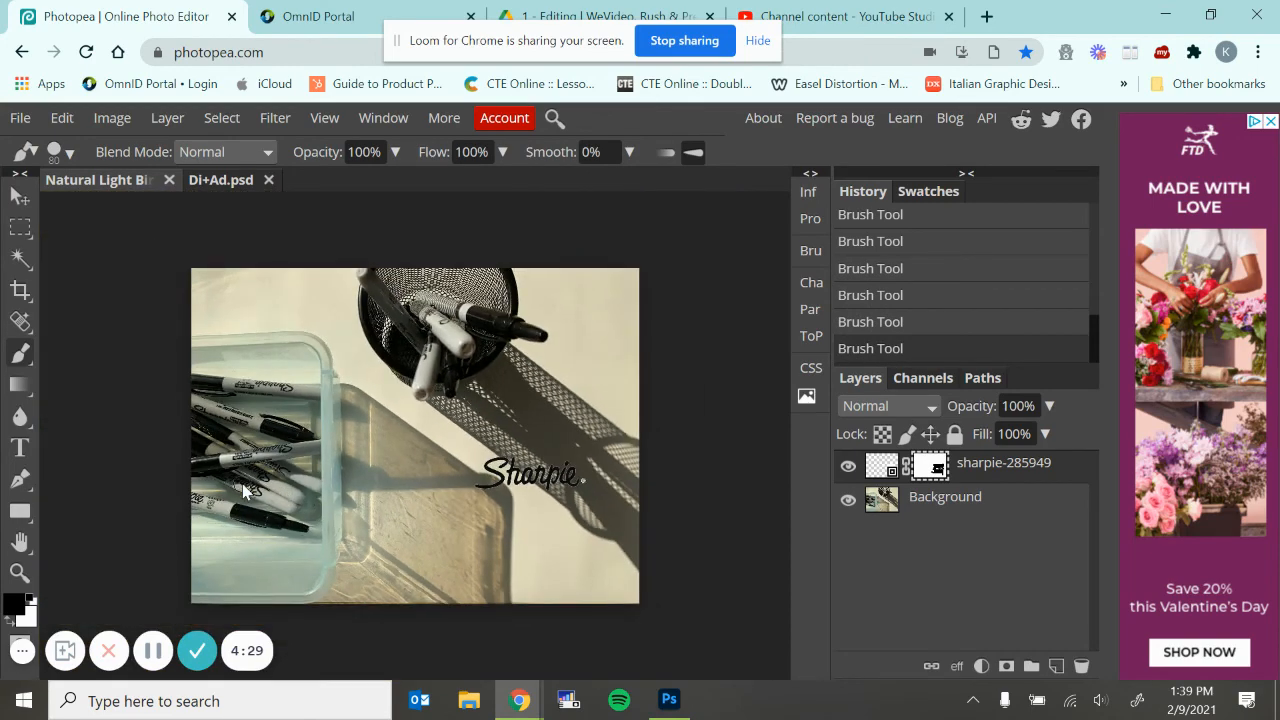
click(20, 196)
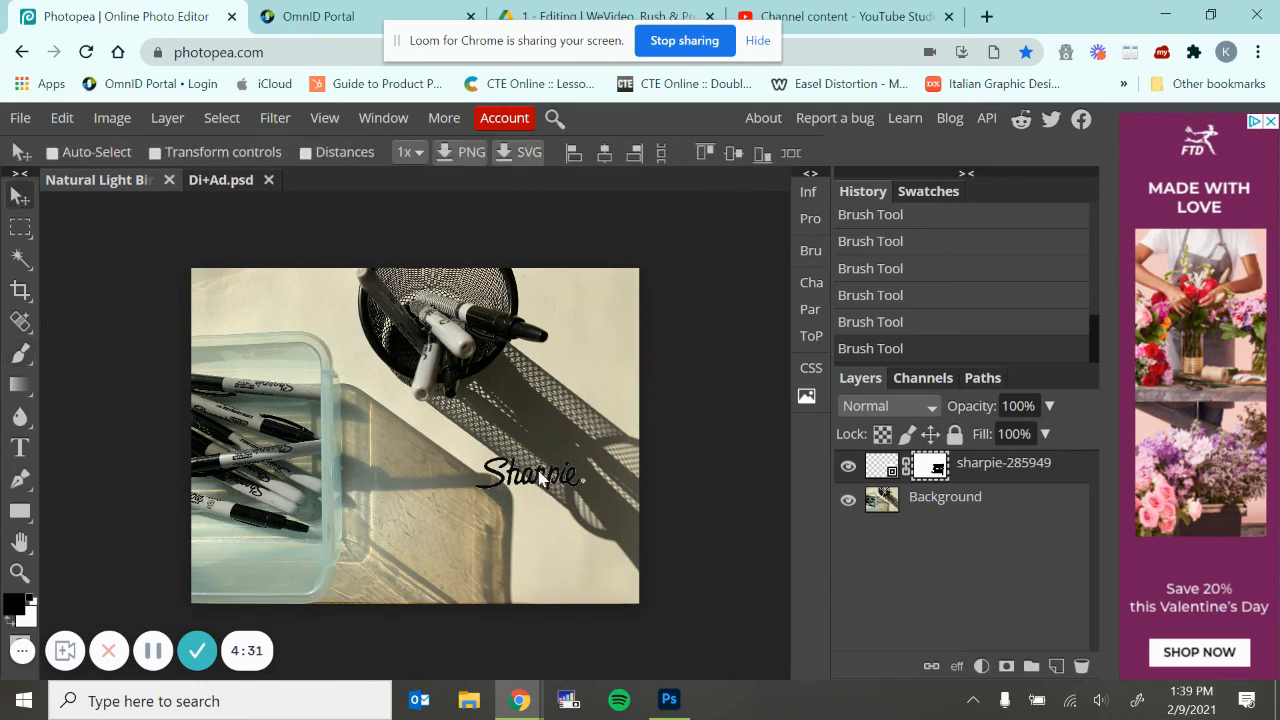
drag(555, 492, 583, 575)
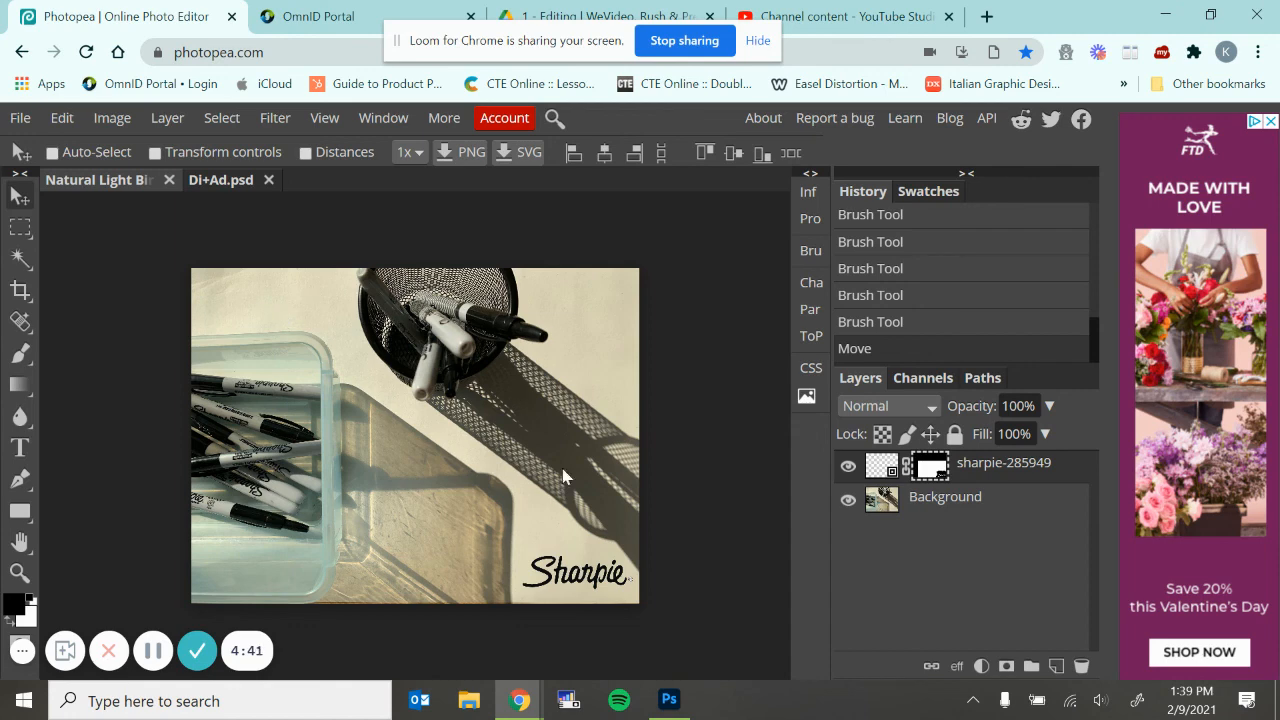